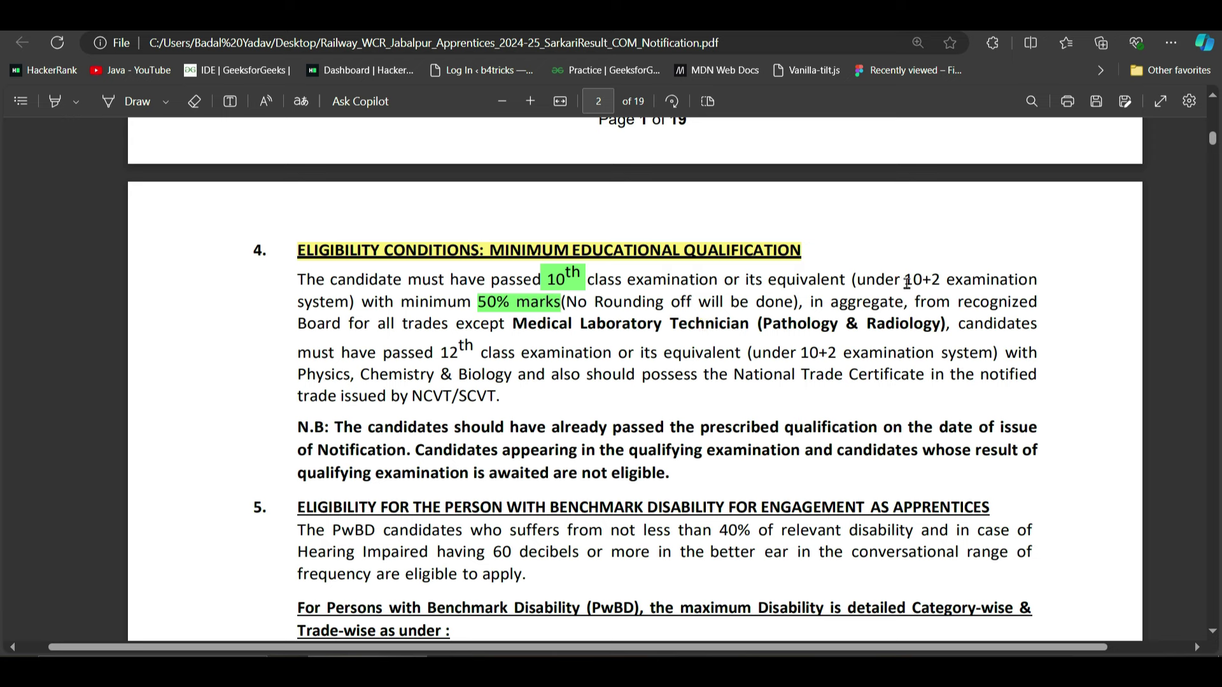
# Step: Examine the notification's educational eligibility, mode of selection, application fees and required document specifications
pyautogui.moveTo(904, 281); pyautogui.dragTo(940, 281)
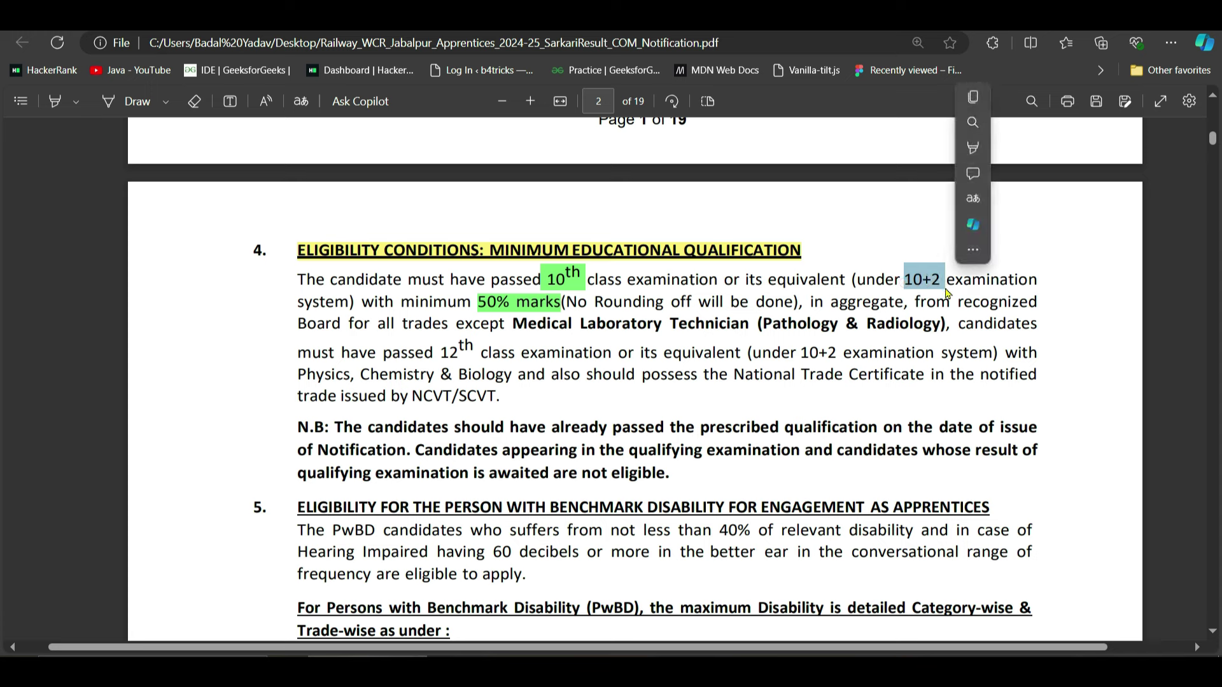
pyautogui.click(996, 299)
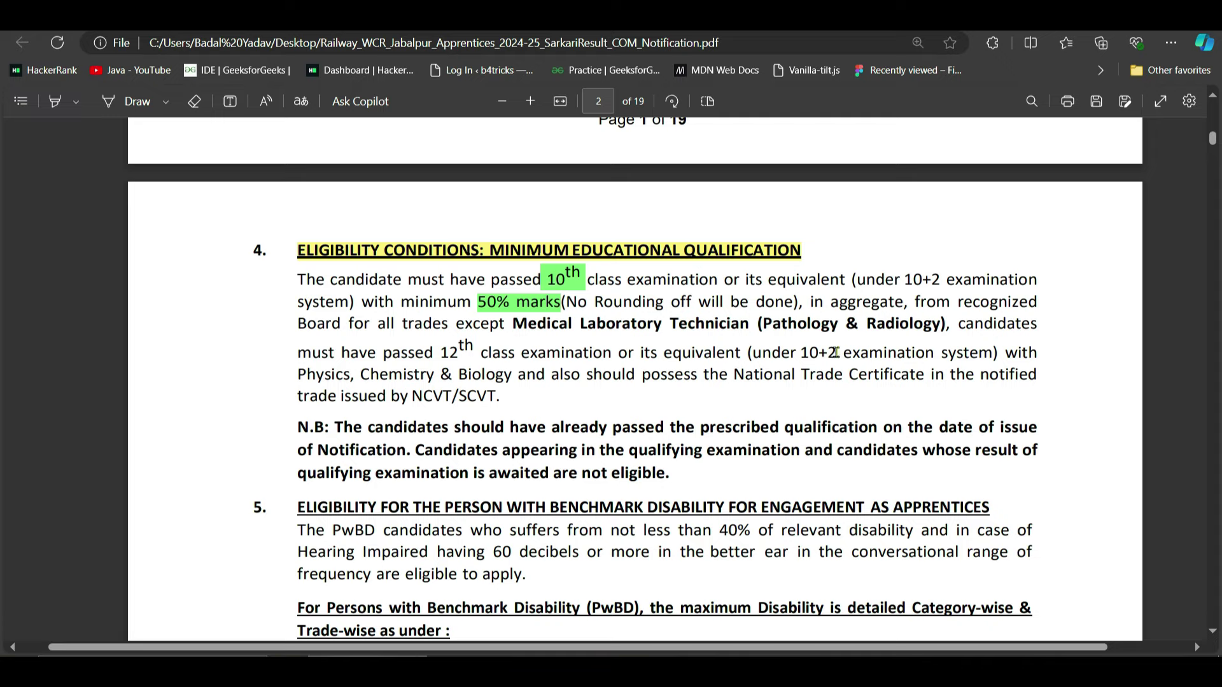
pyautogui.scroll(-15, 869, 382)
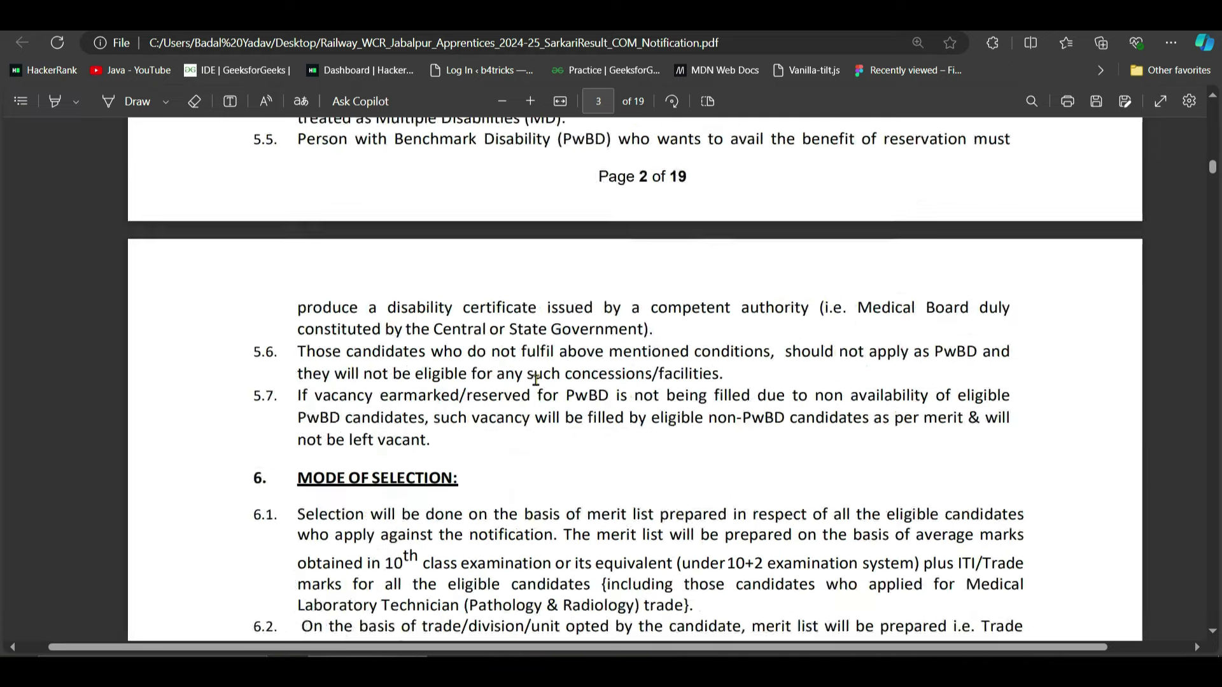
pyautogui.scroll(-10, 535, 381)
pyautogui.scroll(4, 499, 376)
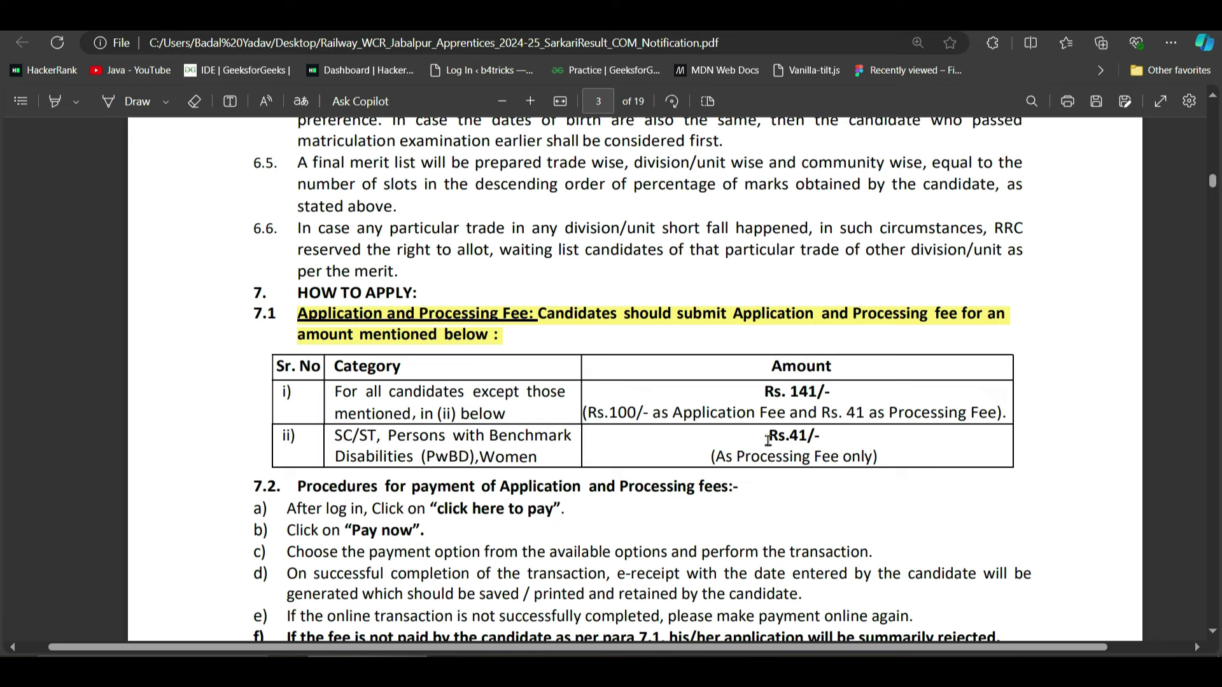
pyautogui.moveTo(768, 440); pyautogui.dragTo(814, 438)
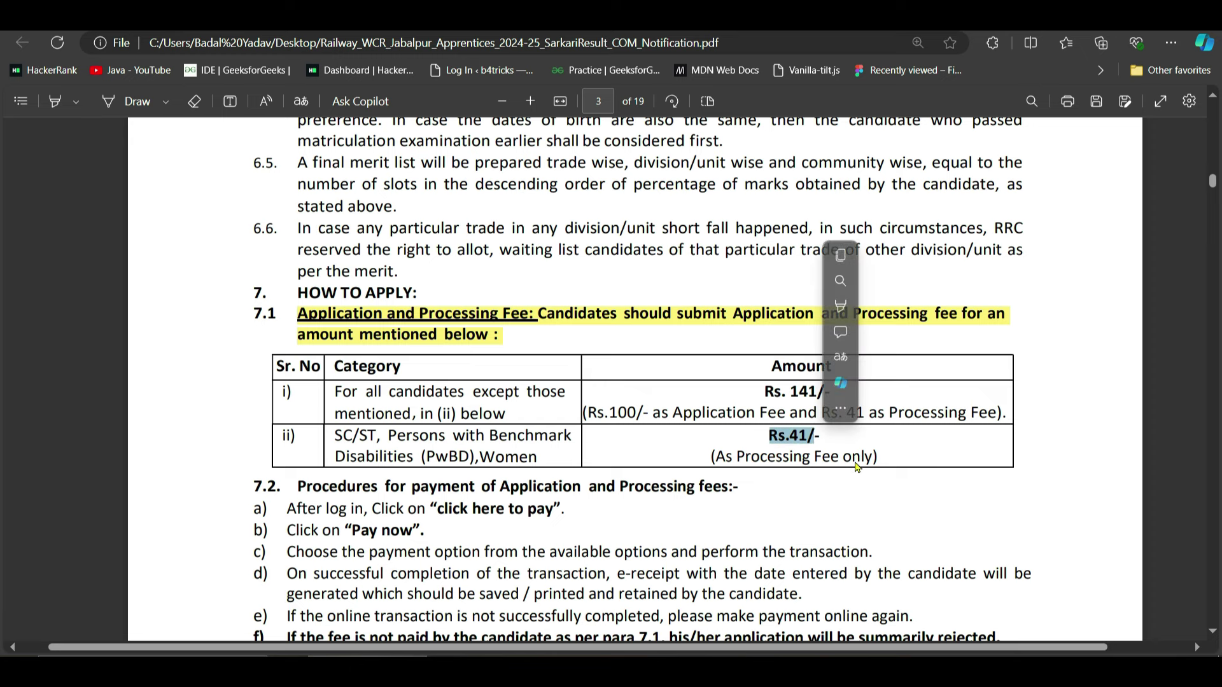
pyautogui.click(643, 462)
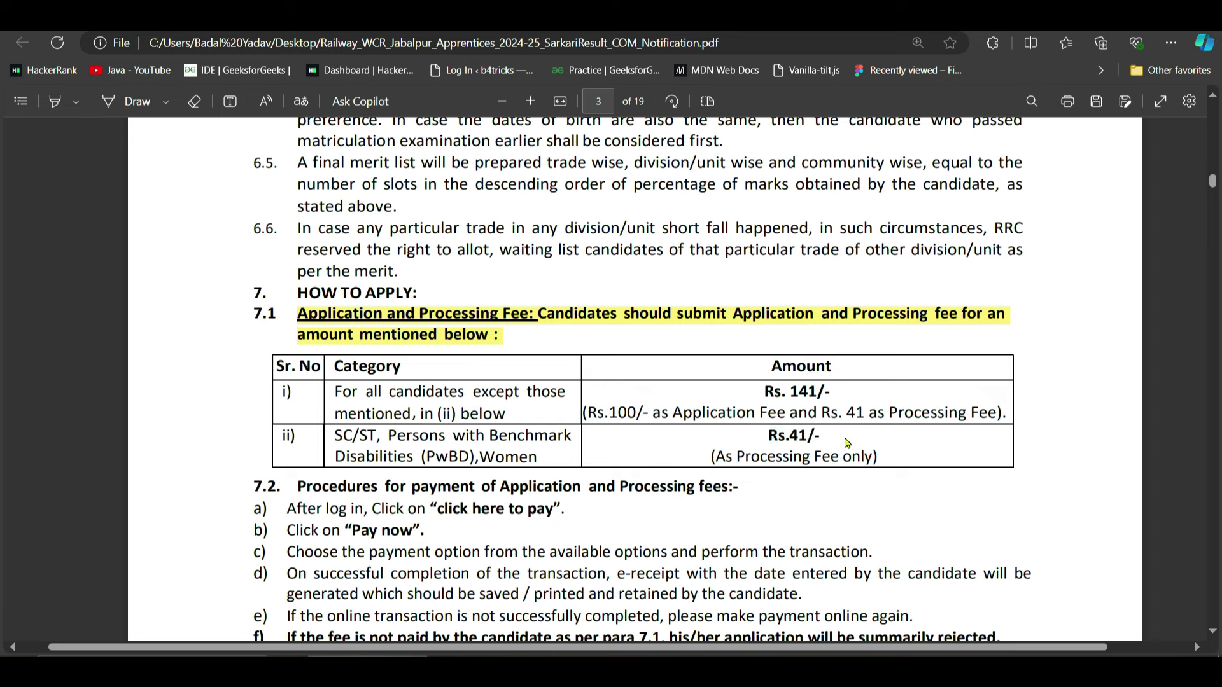
pyautogui.scroll(-7, 848, 441)
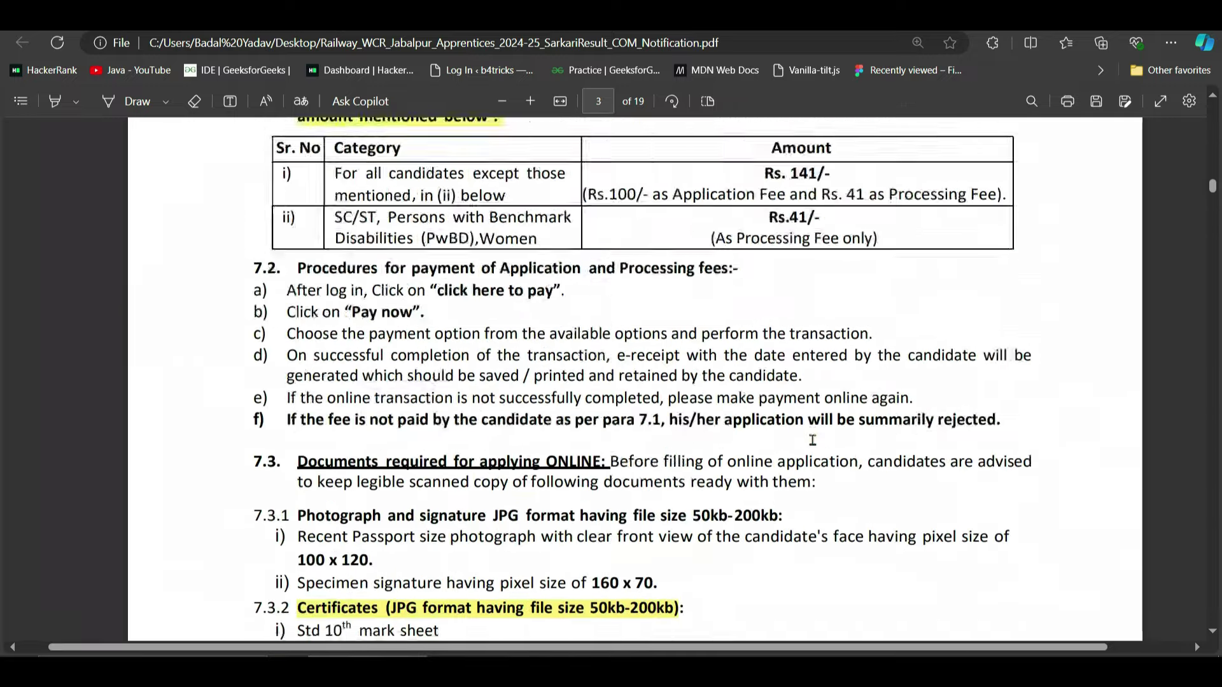
pyautogui.scroll(-15, 812, 440)
pyautogui.scroll(8, 813, 440)
pyautogui.scroll(6, 813, 441)
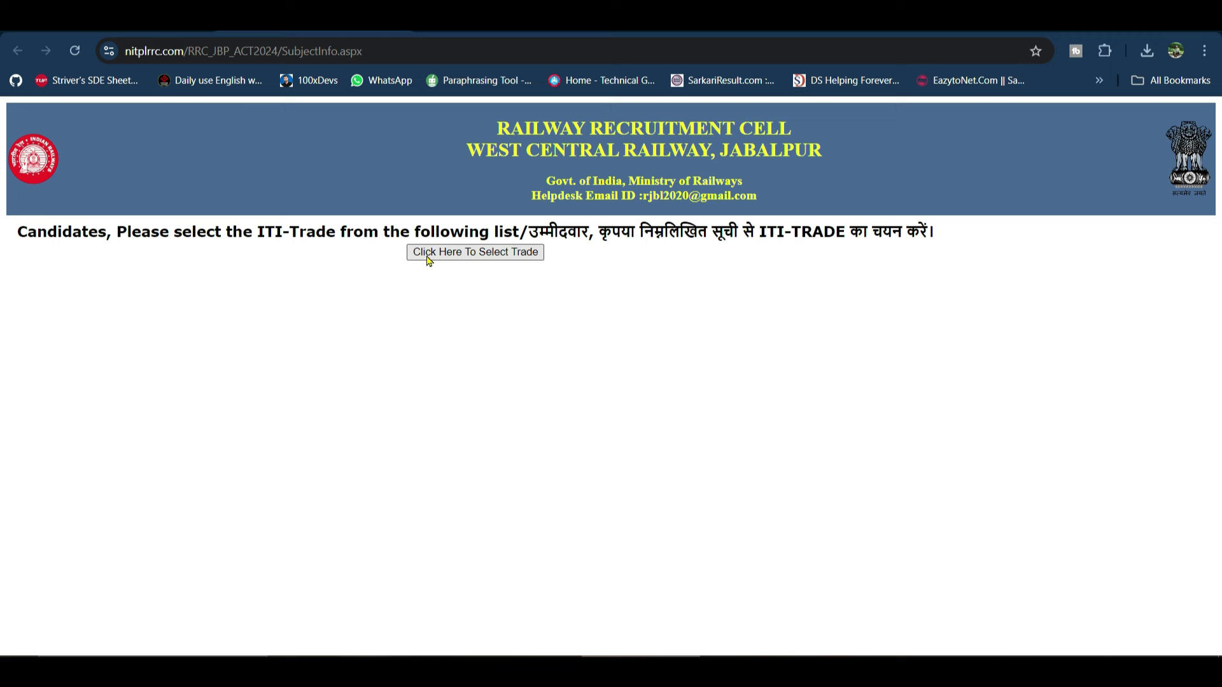
# Step: In the browser with the recruitment site, choose 21-Fitter from the ITI trade list and dismiss the site's location request
pyautogui.click(534, 253)
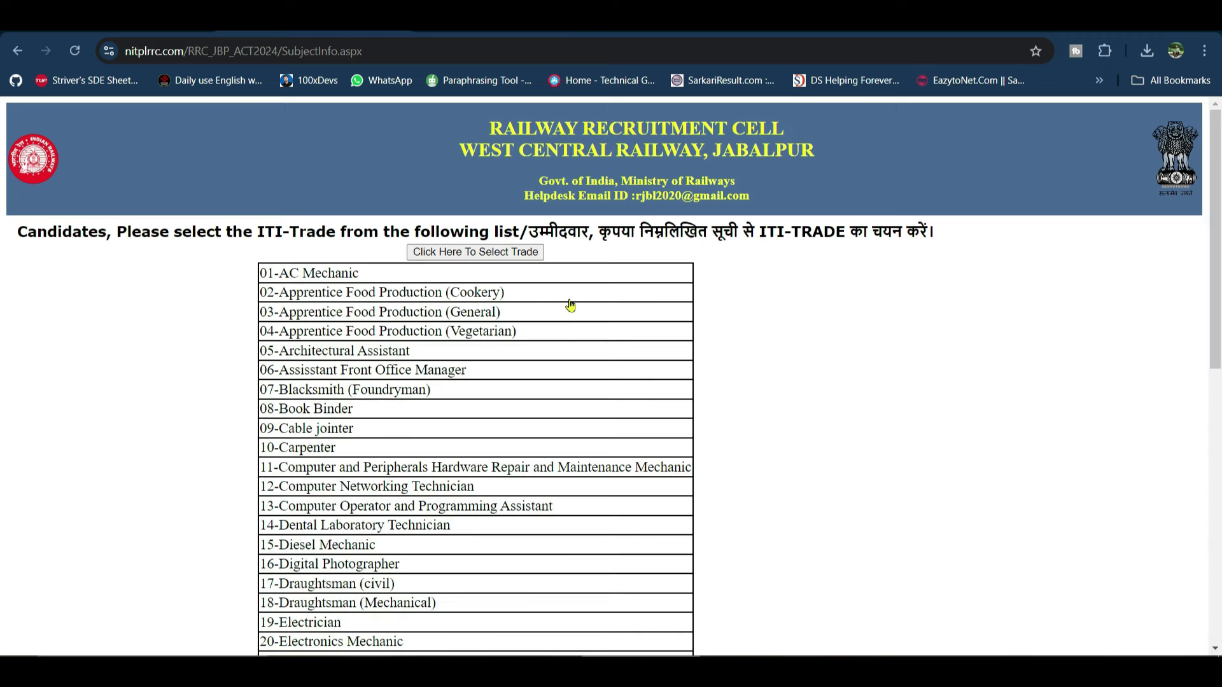
pyautogui.scroll(-7, 570, 307)
pyautogui.scroll(-5, 570, 308)
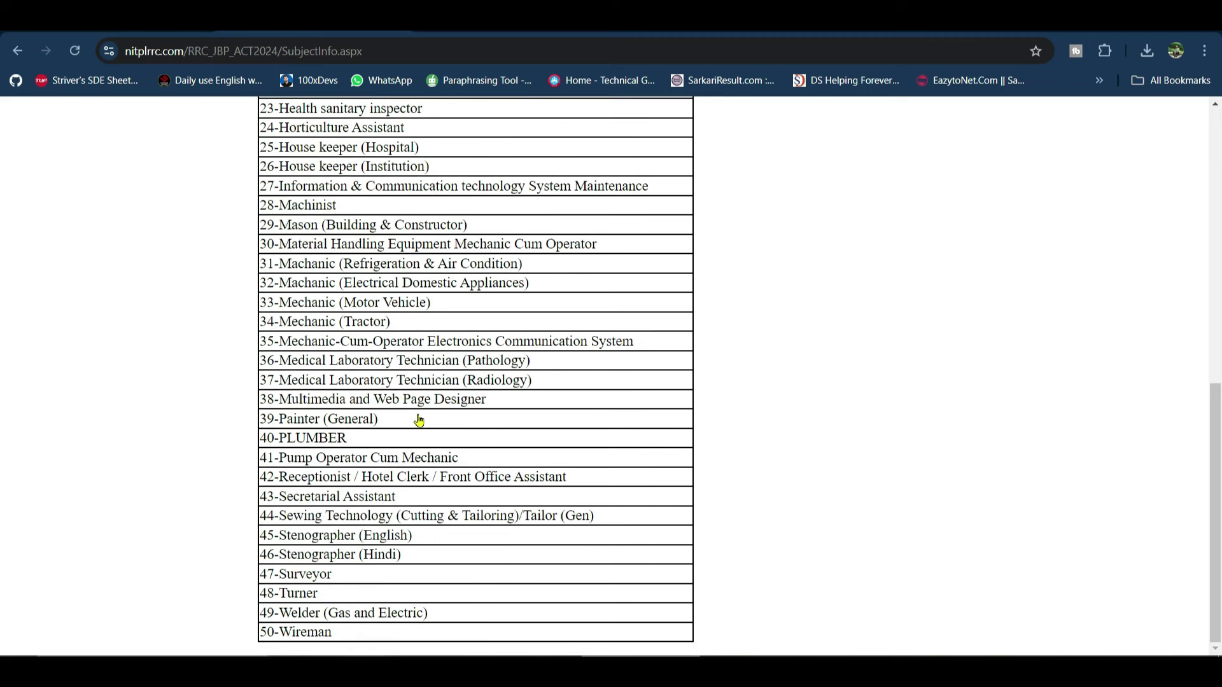
pyautogui.scroll(7, 418, 411)
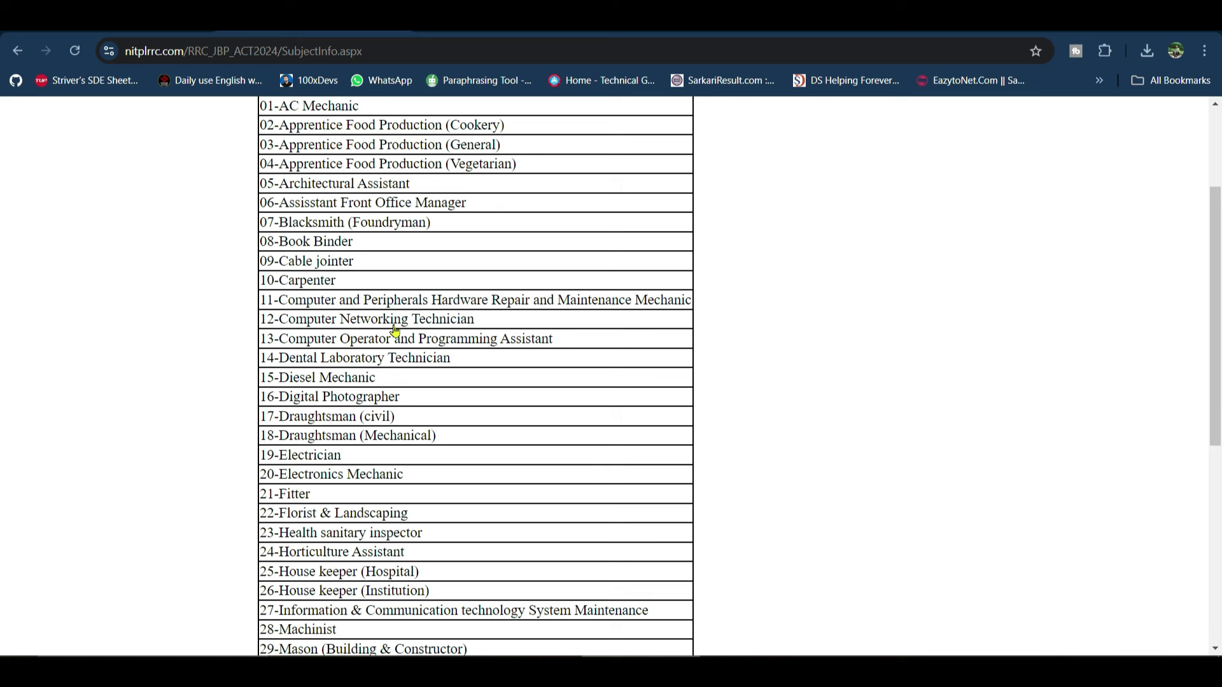
pyautogui.click(300, 490)
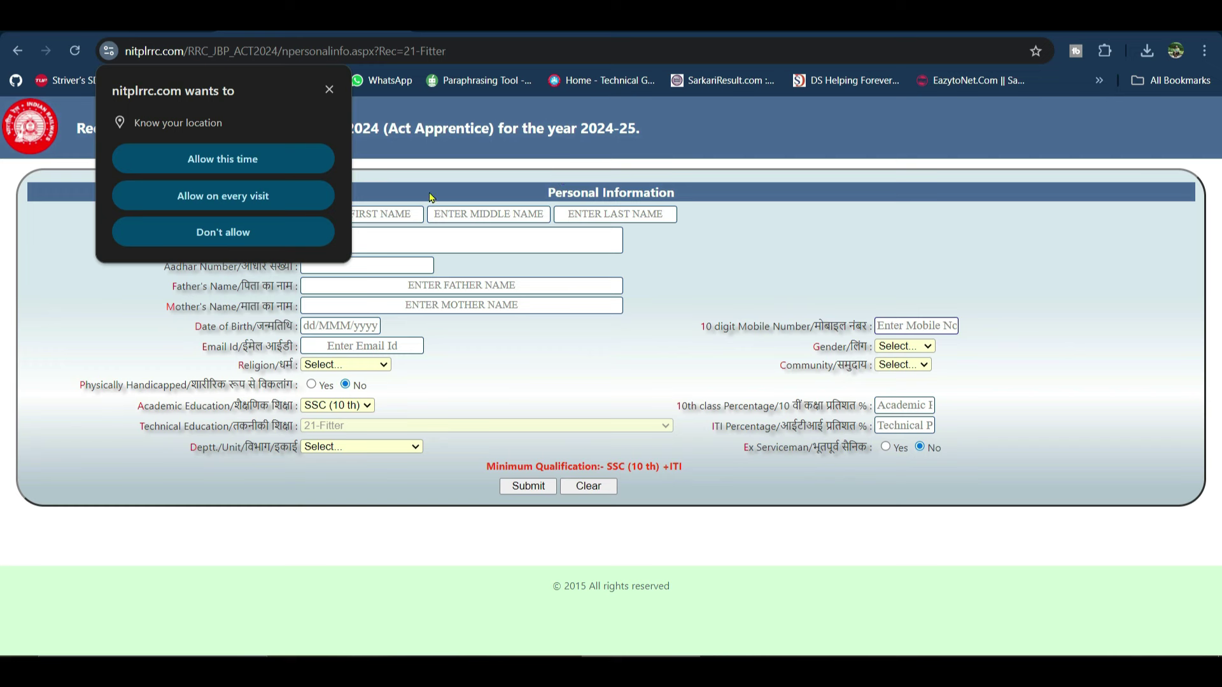
pyautogui.press('Escape')
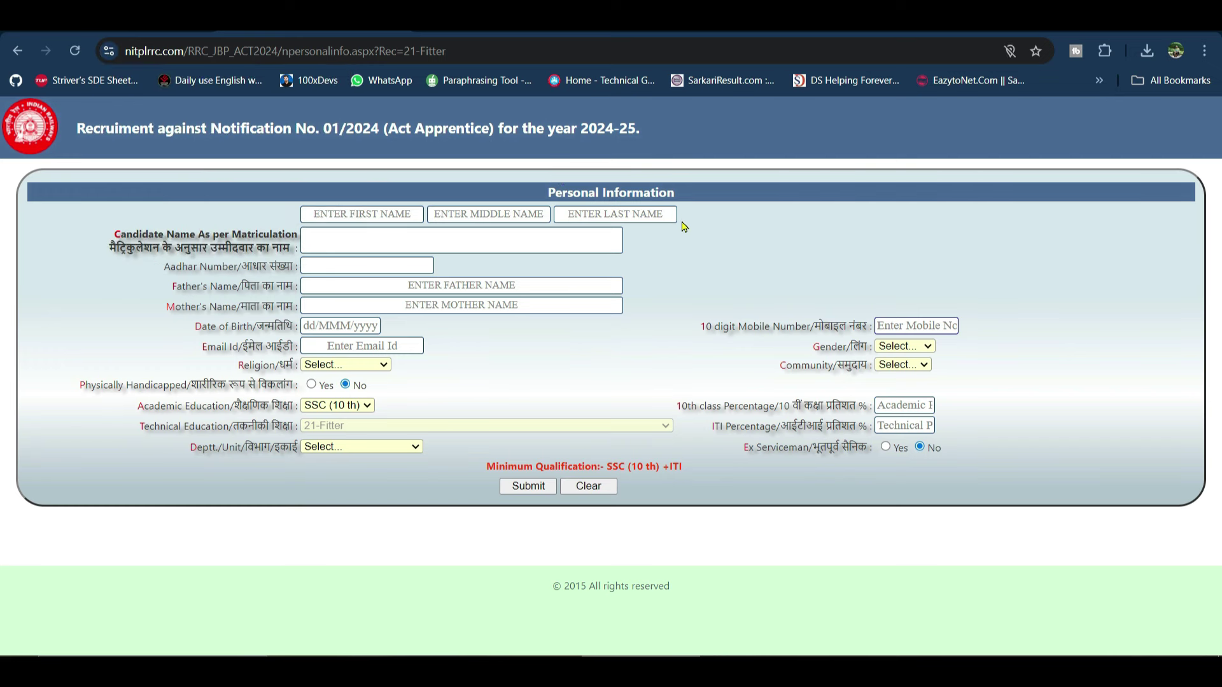
# Step: Examine the candidate name, Aadhar number, parents' names and date of birth fields of the personal information form
pyautogui.click(365, 215)
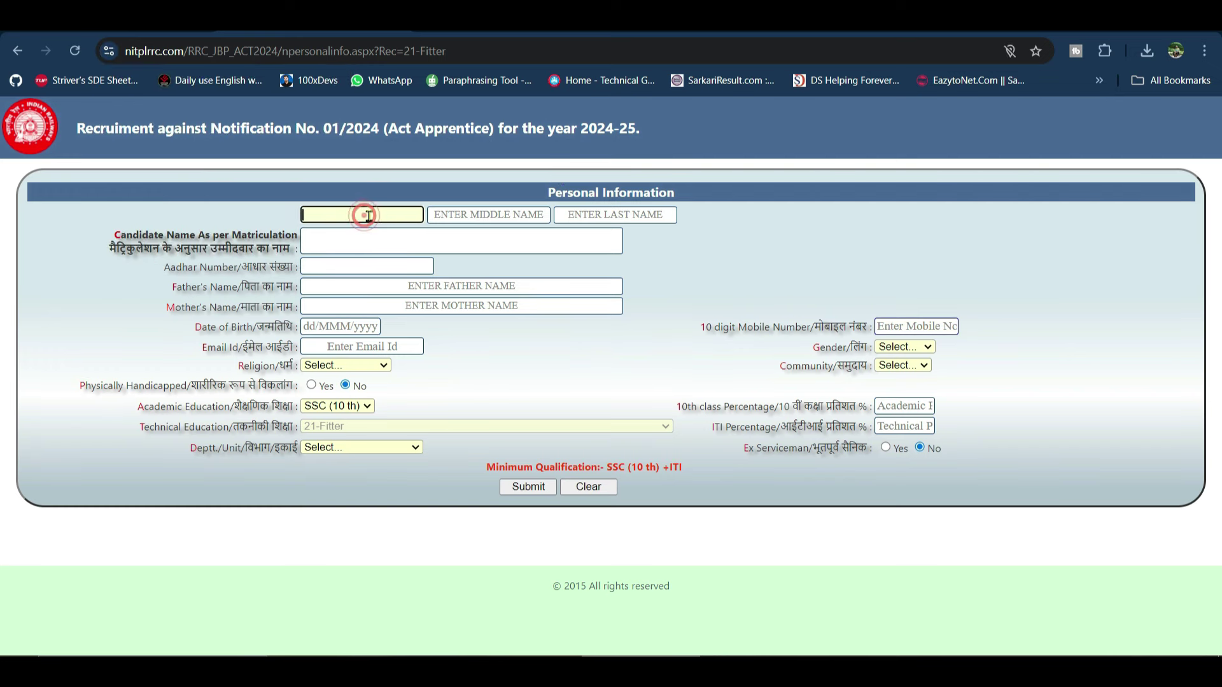
pyautogui.hotkey('ctrl', '+')
pyautogui.hotkey('ctrl', '+')
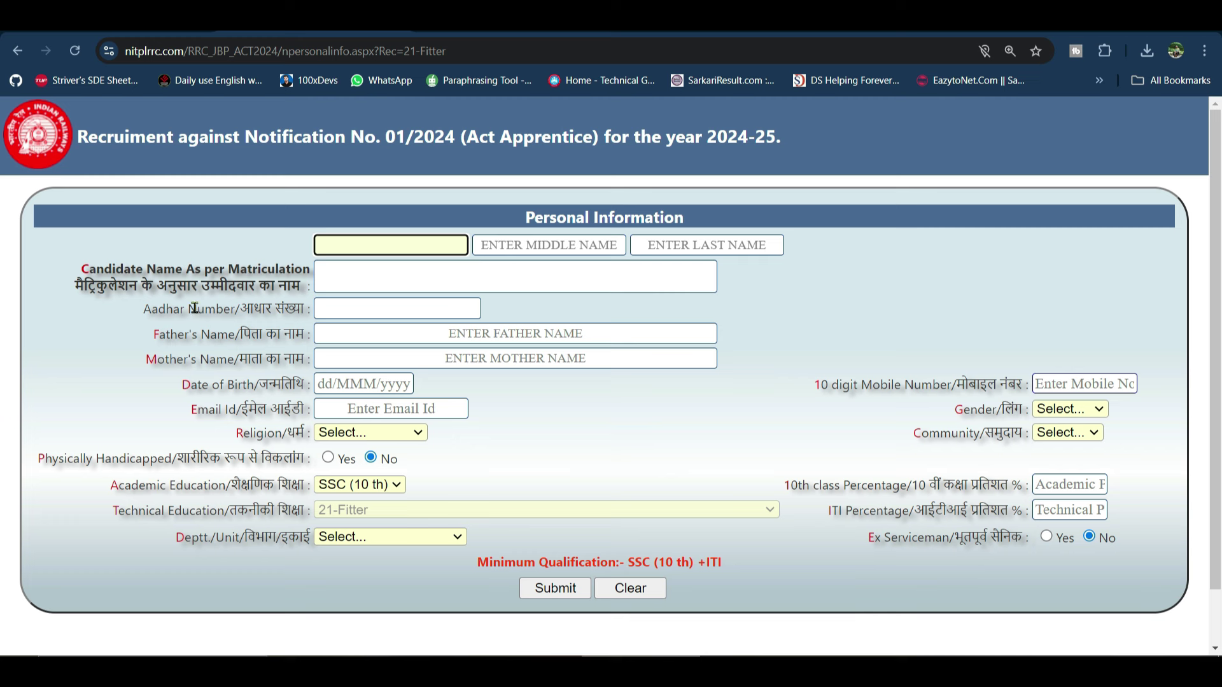
pyautogui.click(343, 309)
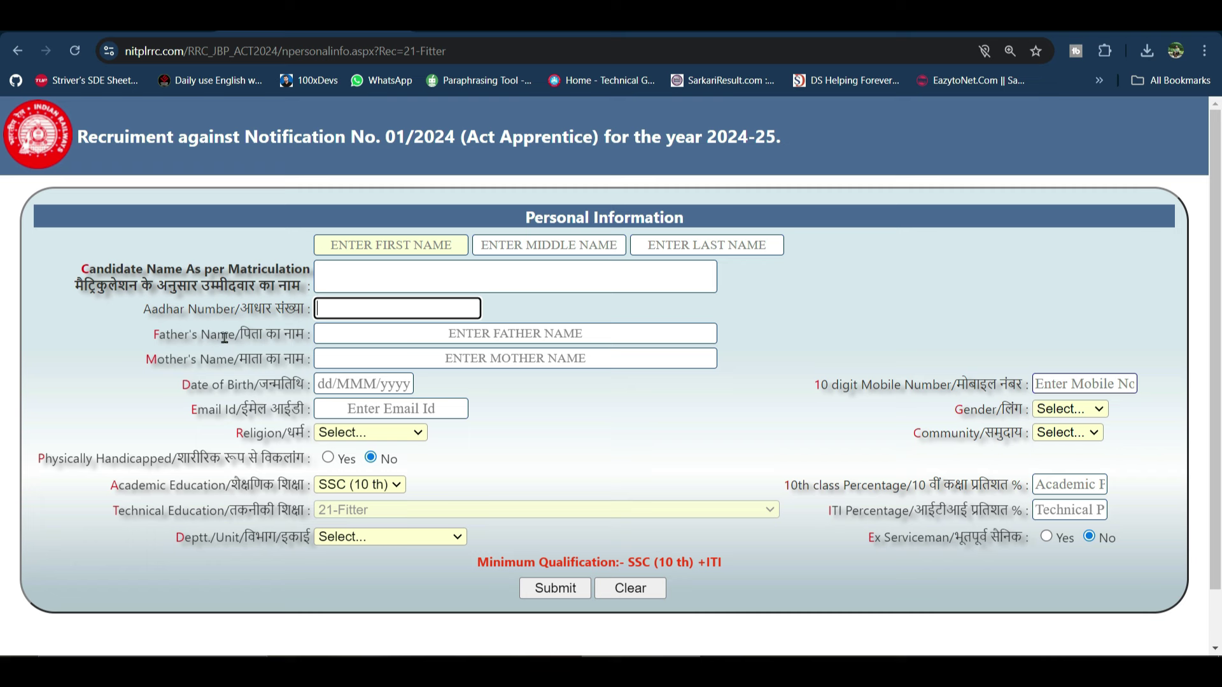
pyautogui.click(450, 338)
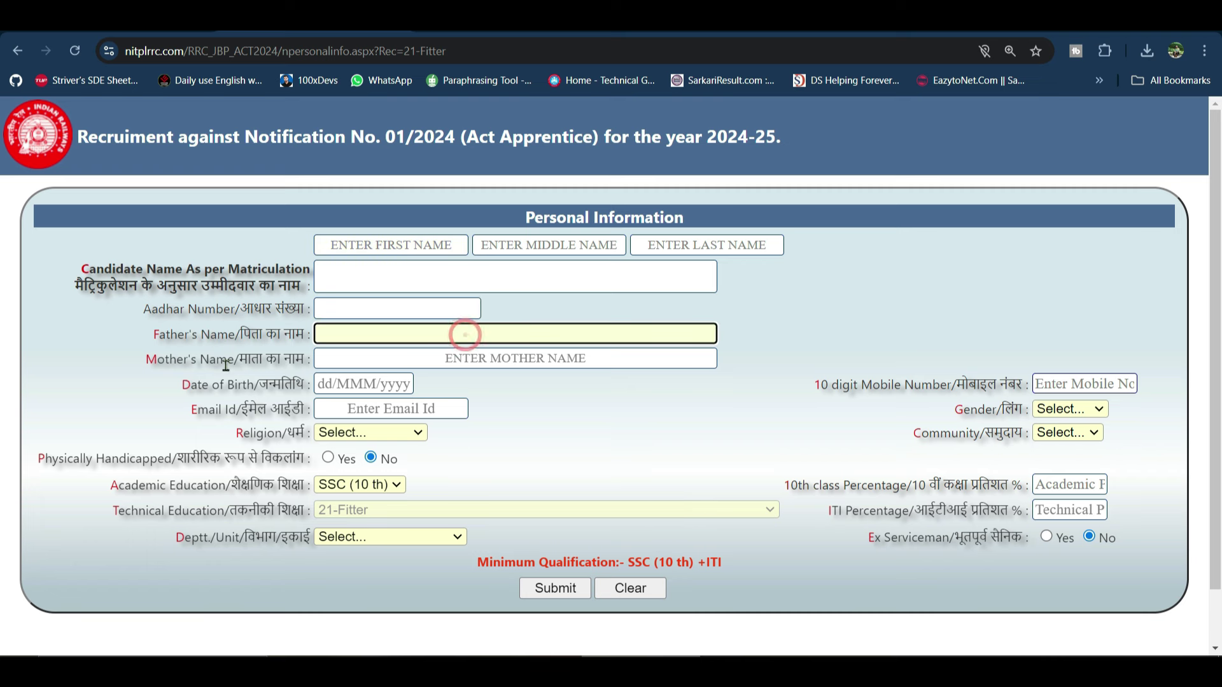
pyautogui.click(507, 360)
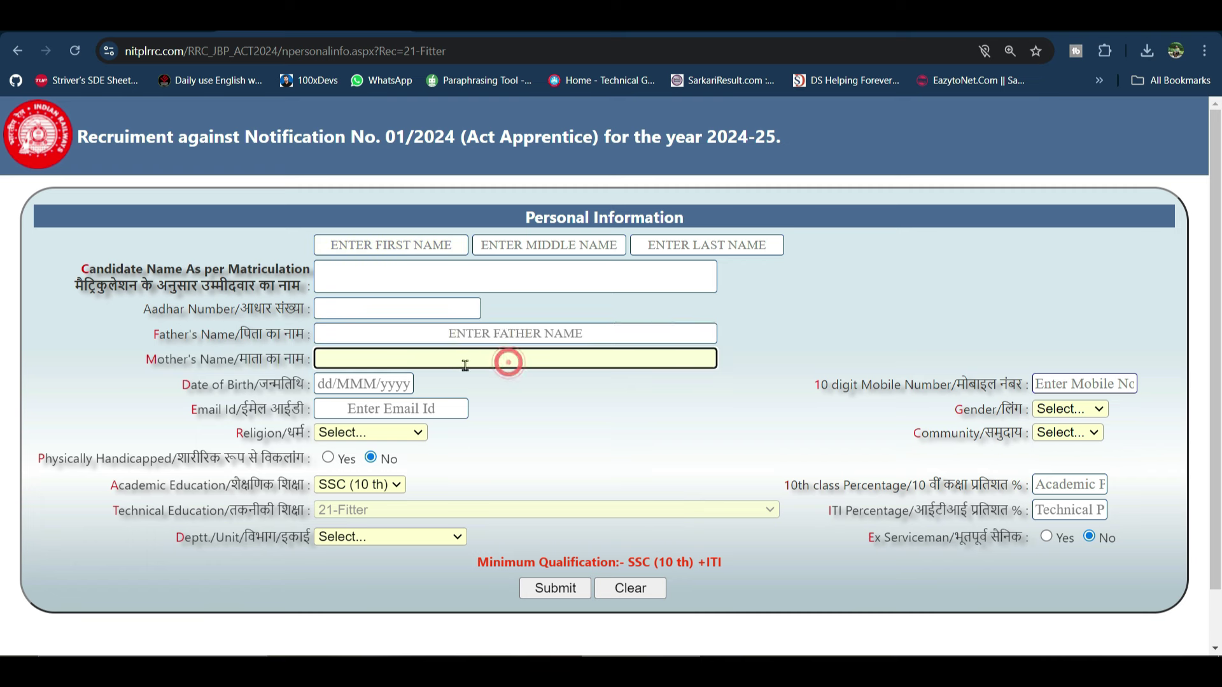
pyautogui.click(375, 382)
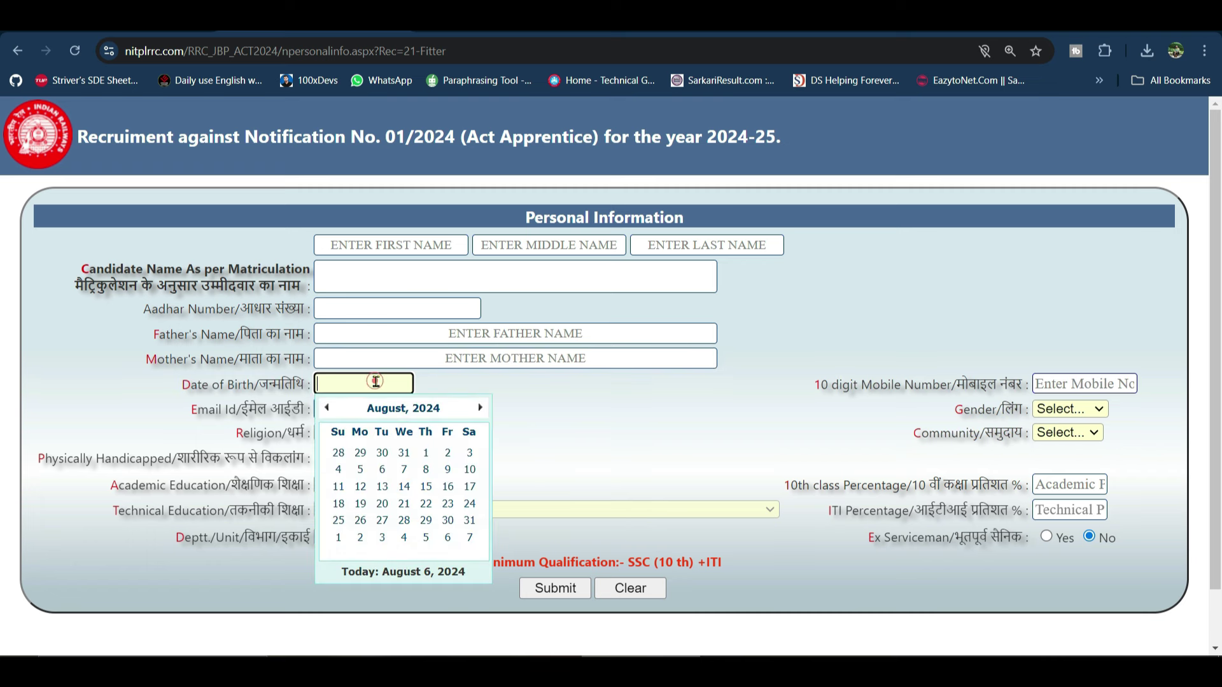
pyautogui.click(445, 382)
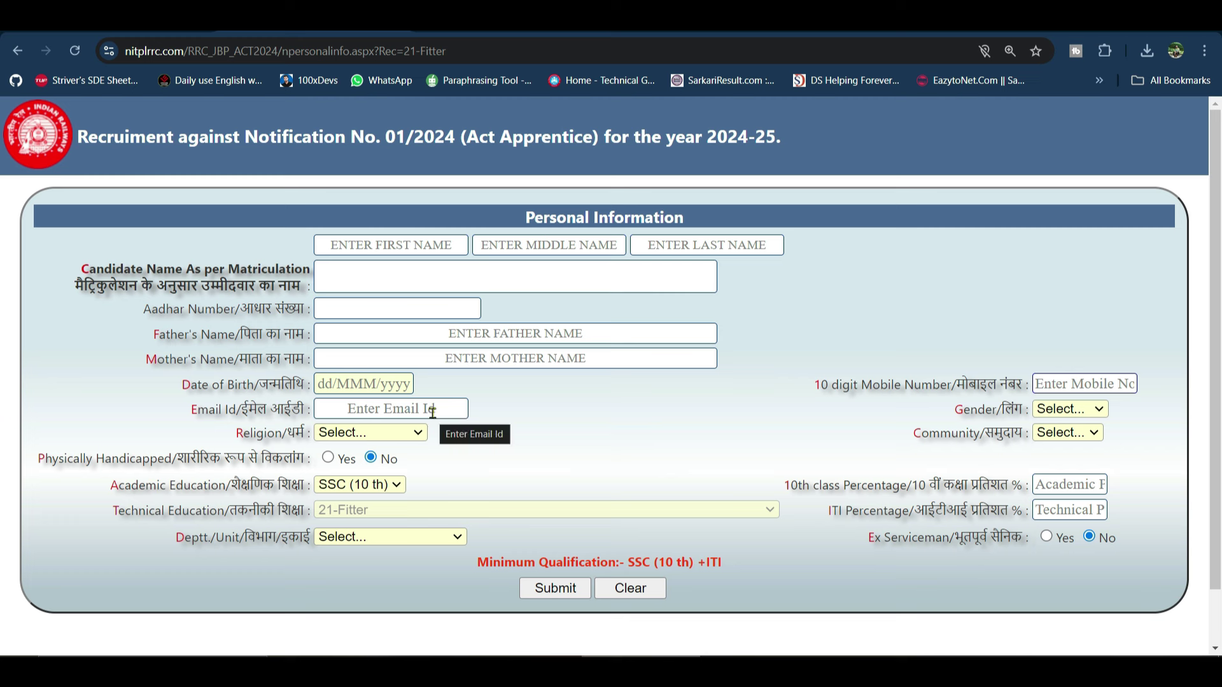
# Step: Set the religion to HINDU and the academic education to SSC (10 th)
pyautogui.click(322, 435)
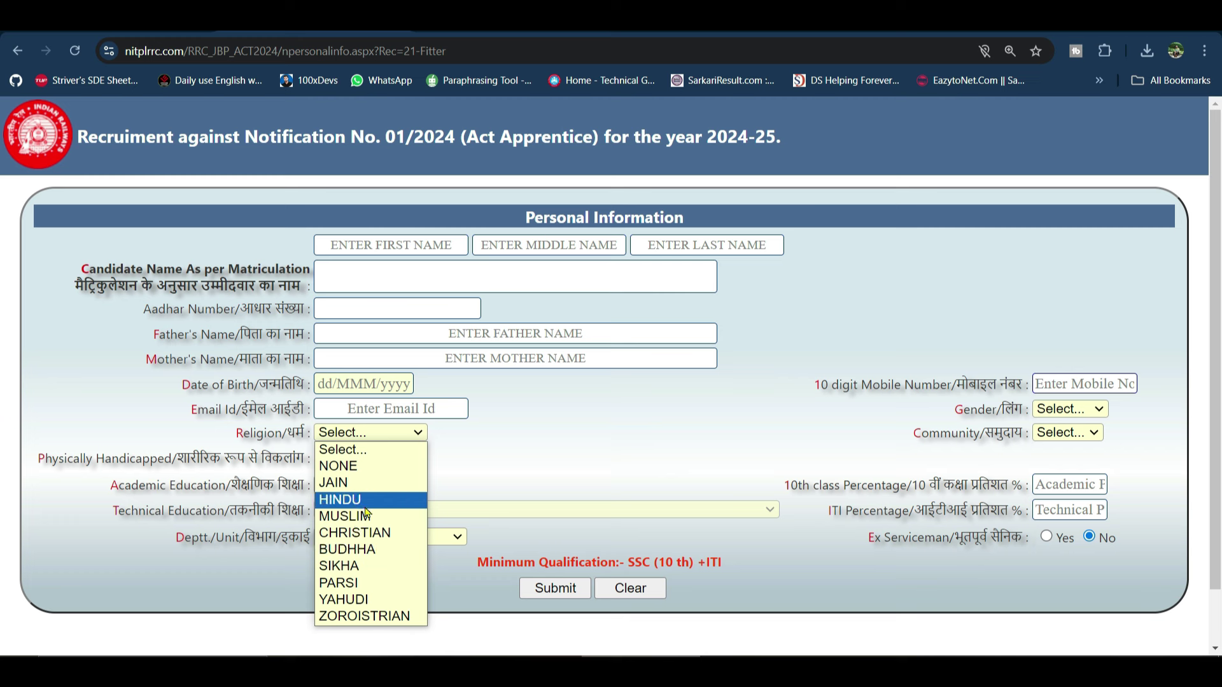
pyautogui.click(363, 502)
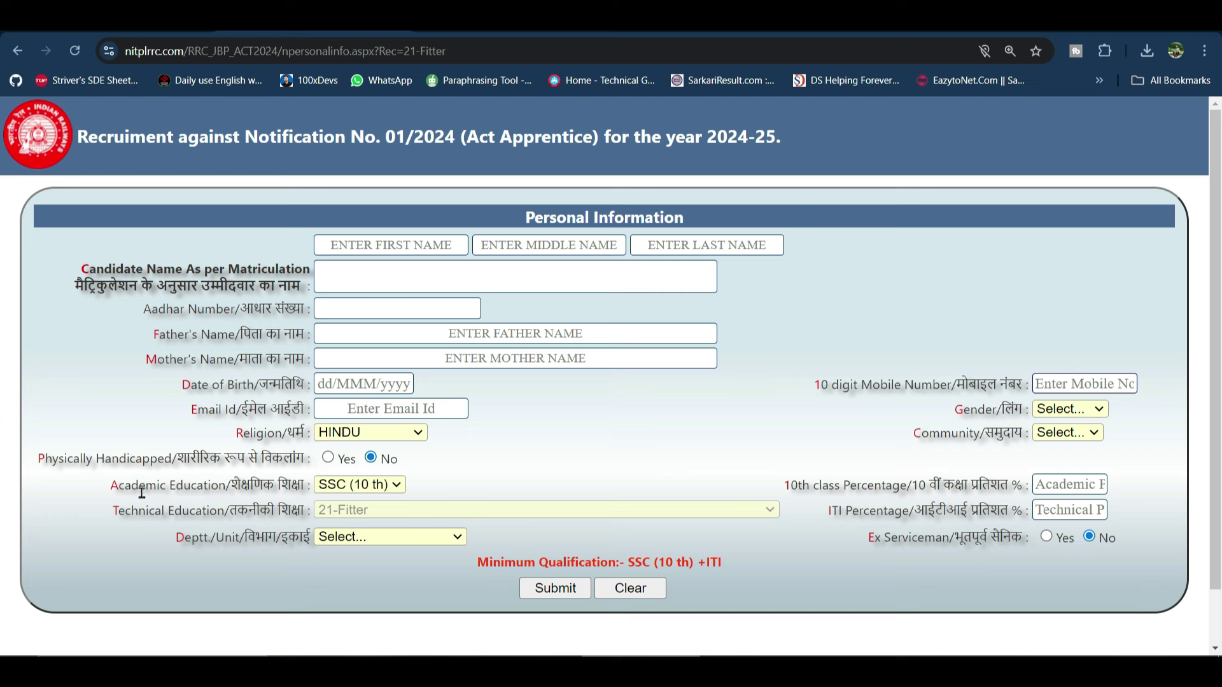
pyautogui.click(352, 491)
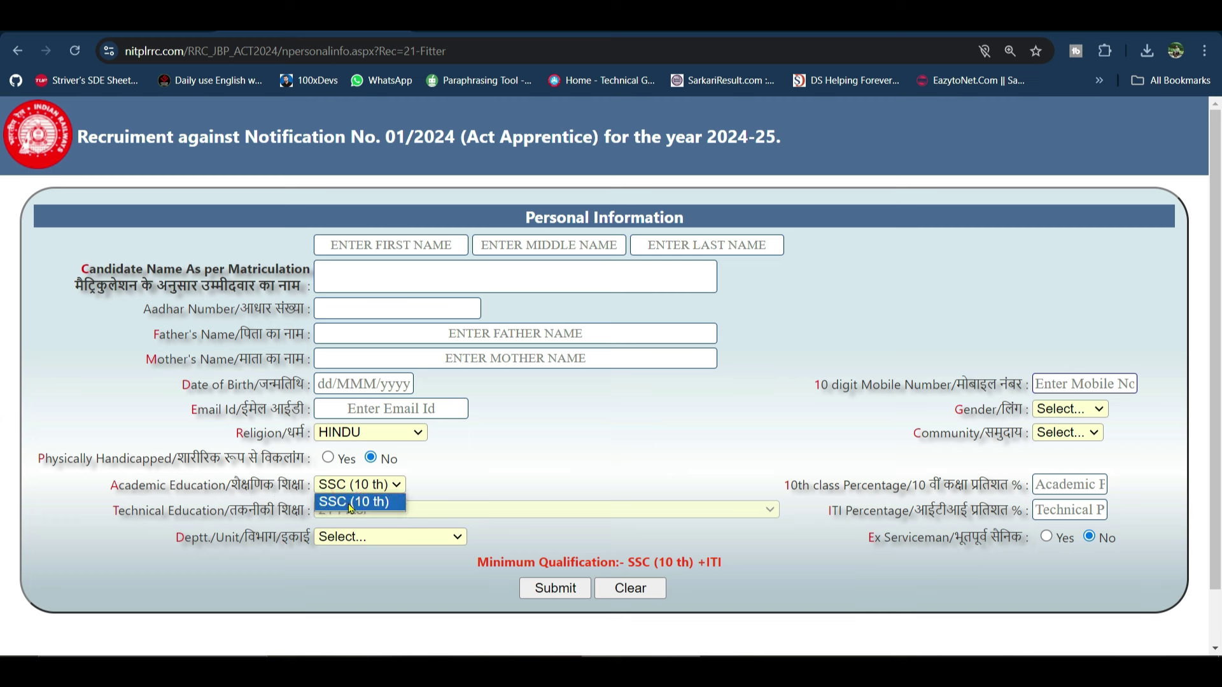
pyautogui.click(375, 506)
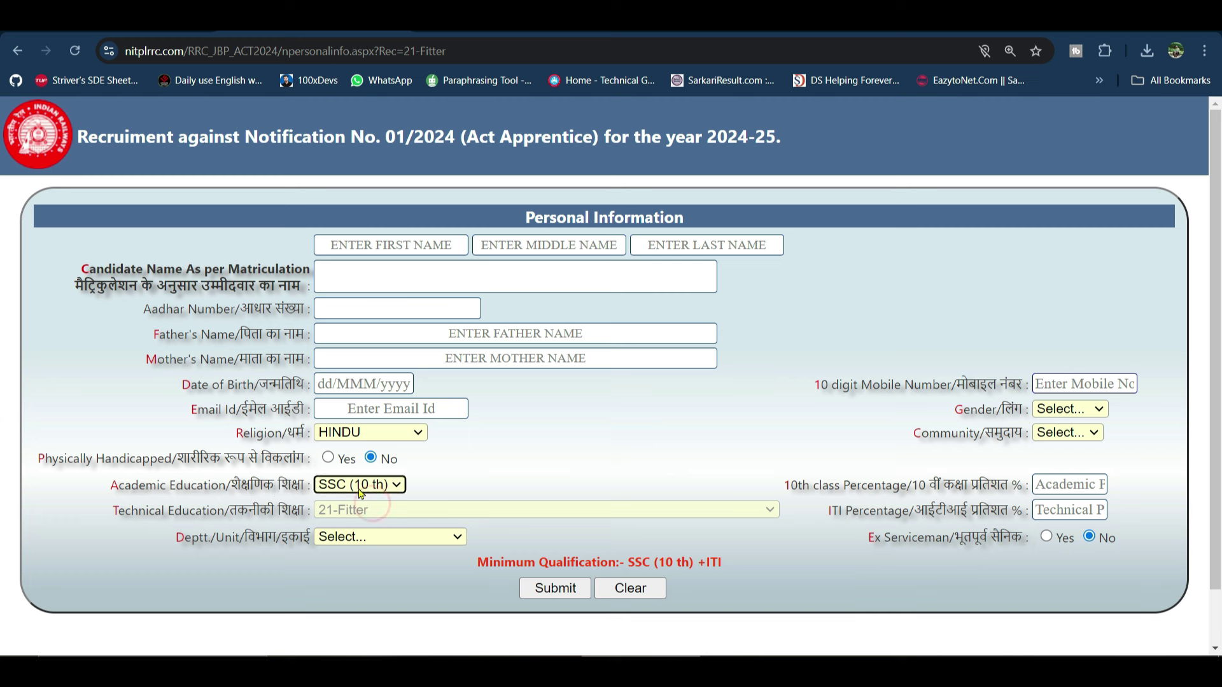
pyautogui.click(92, 511)
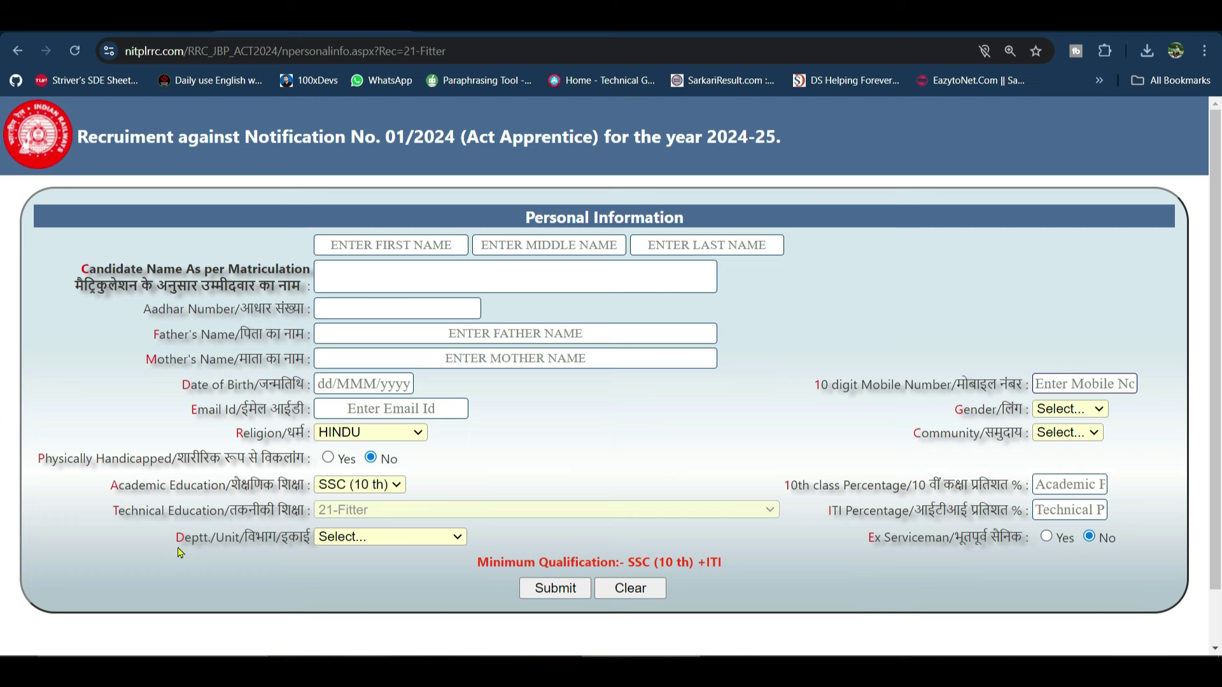
# Step: Set the department/unit to JABALPUR DIVISION and check the minimum qualification note
pyautogui.click(344, 540)
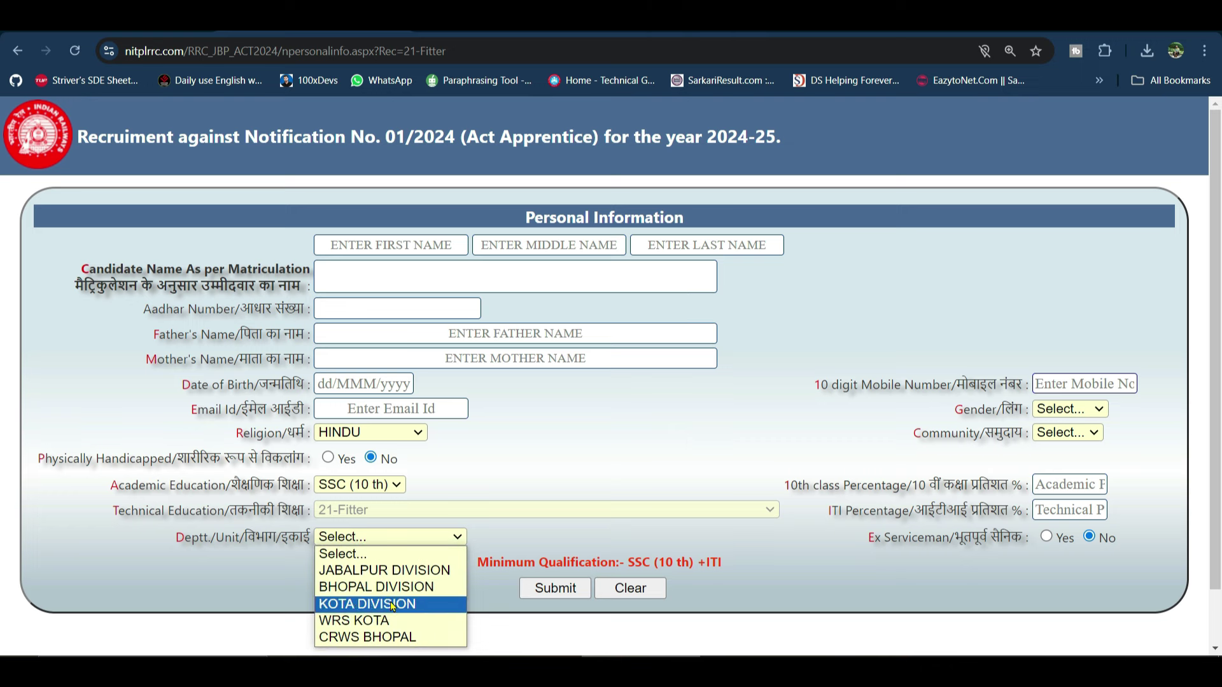
pyautogui.click(408, 571)
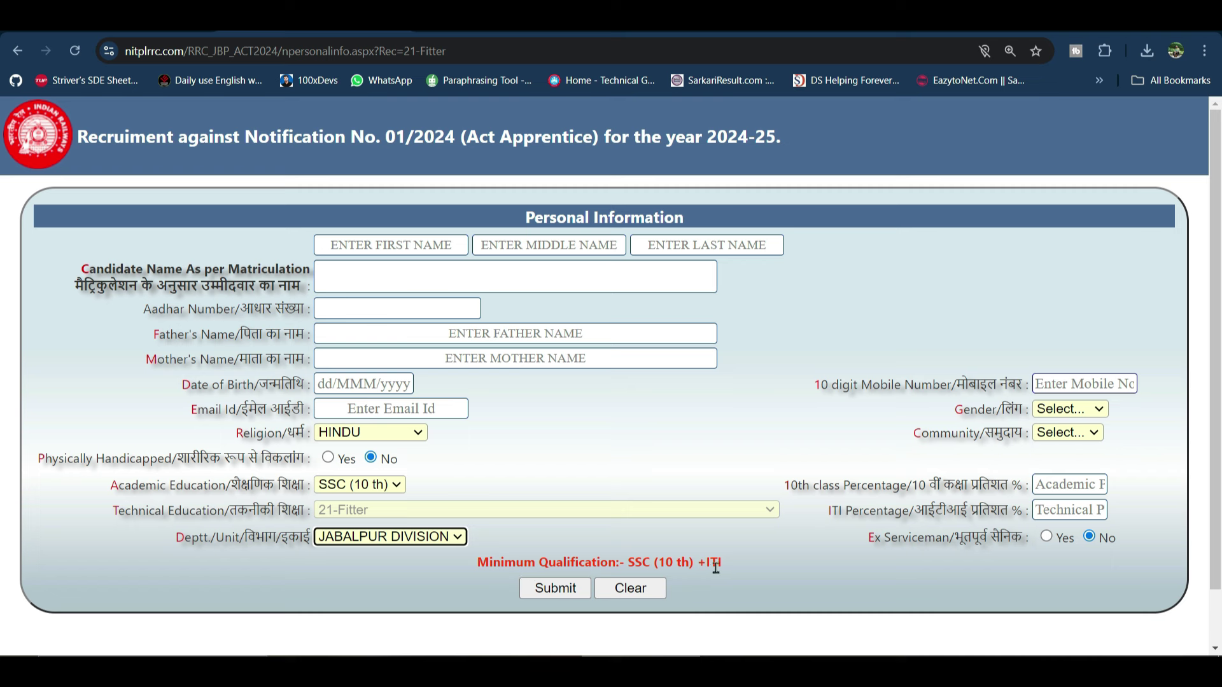
pyautogui.moveTo(724, 566); pyautogui.dragTo(633, 565)
pyautogui.moveTo(588, 564); pyautogui.dragTo(480, 564)
pyautogui.click(738, 575)
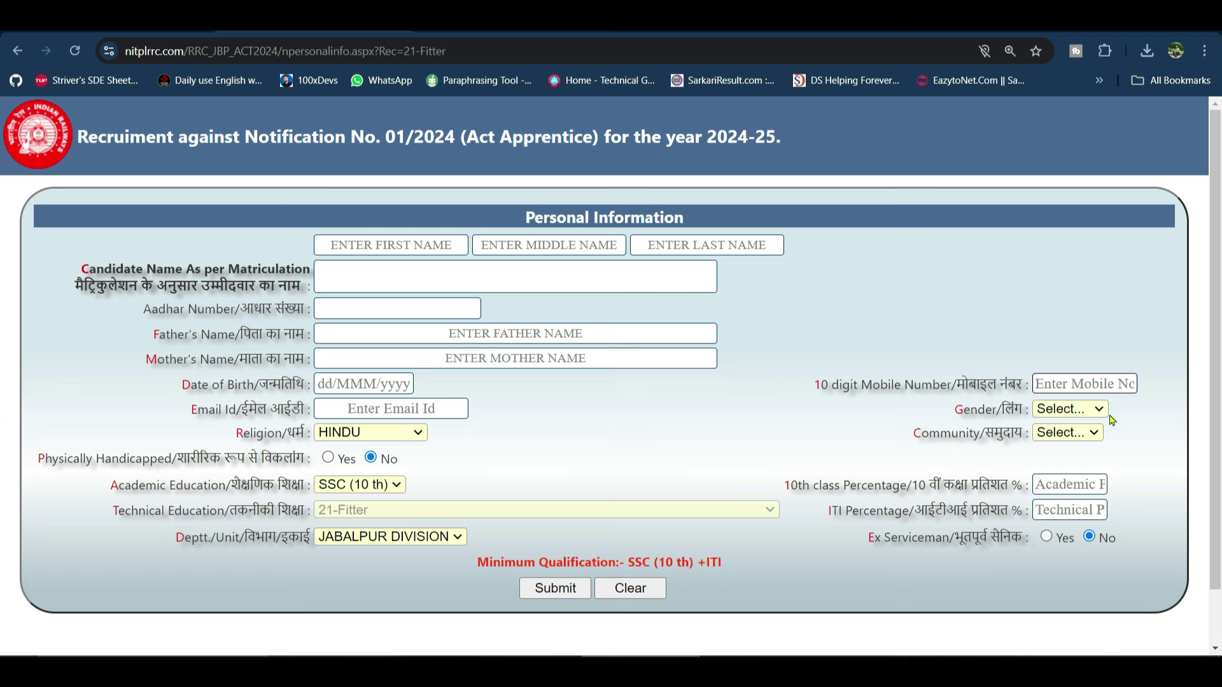
# Step: Set the gender to MALE and the community to ST
pyautogui.click(1071, 410)
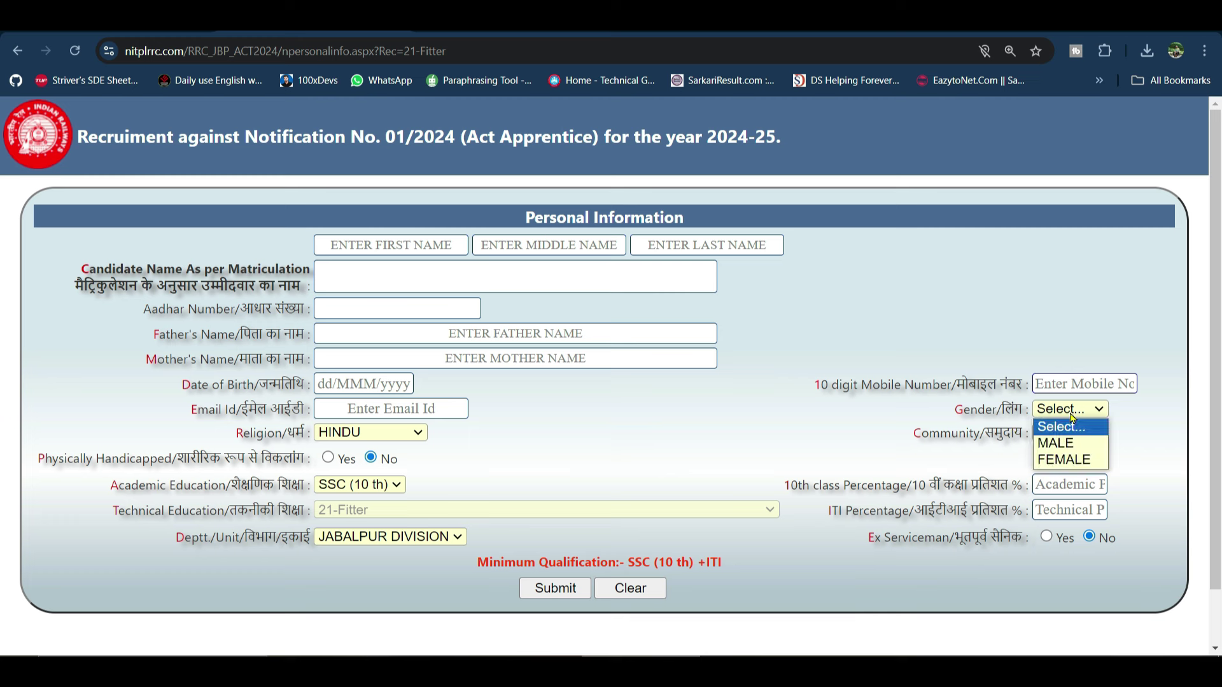
pyautogui.click(1064, 445)
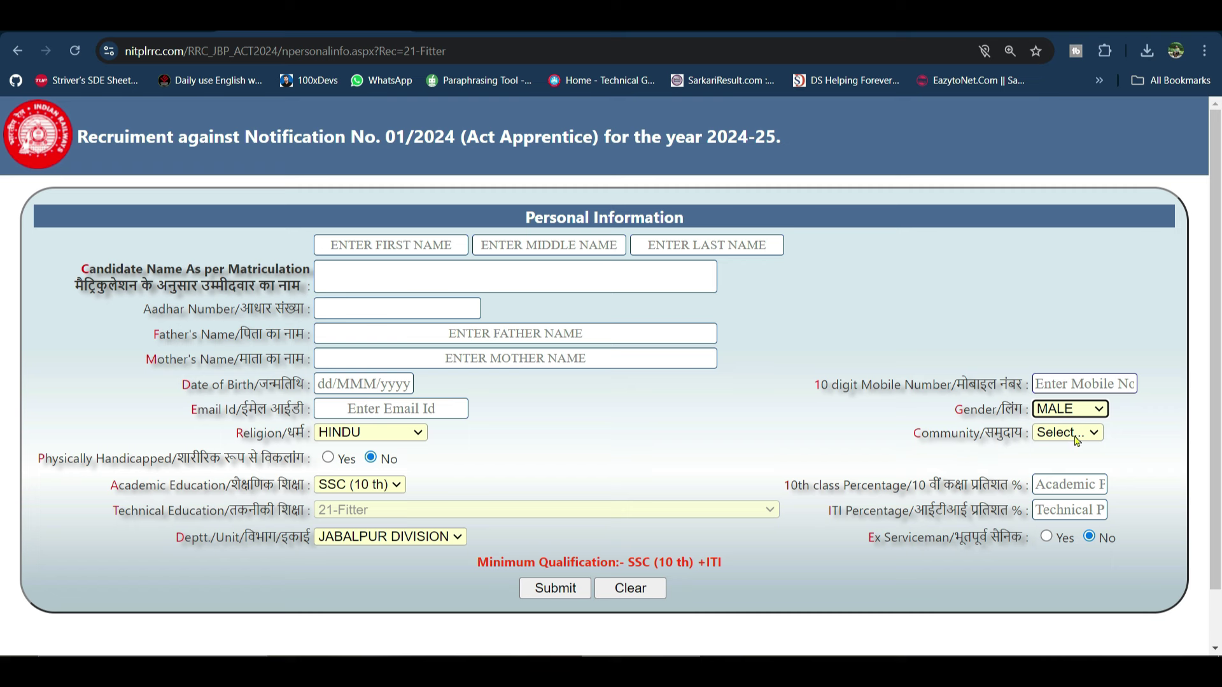
pyautogui.click(1076, 438)
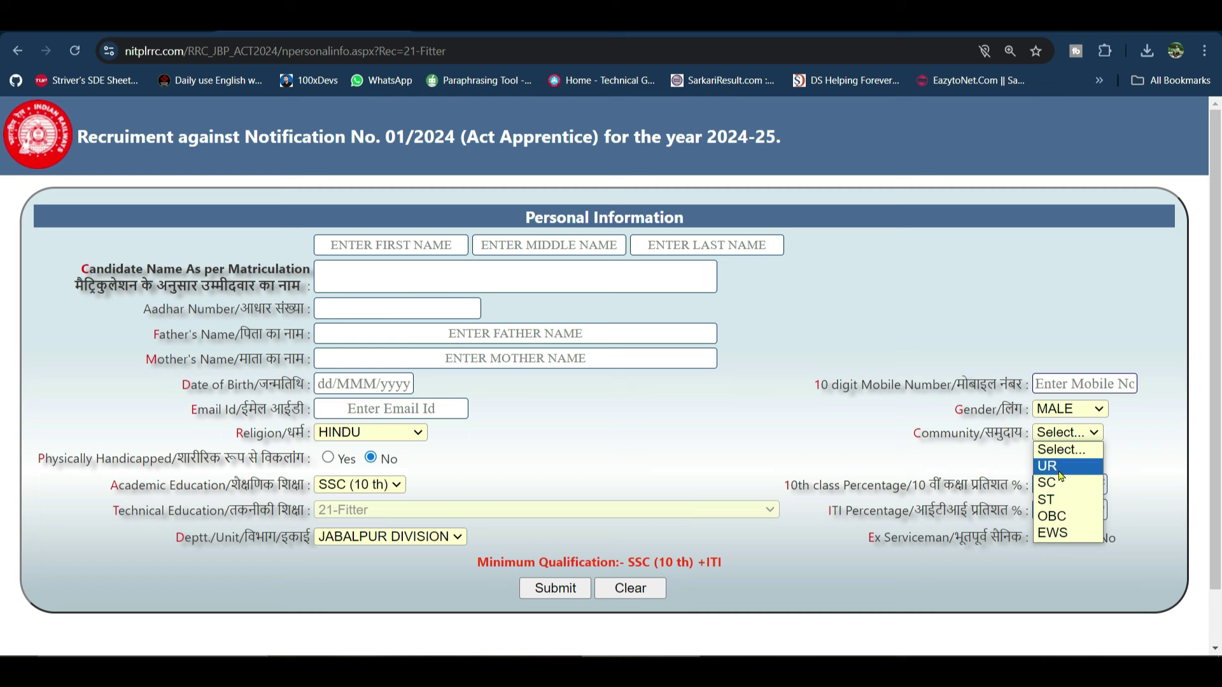
pyautogui.click(1050, 499)
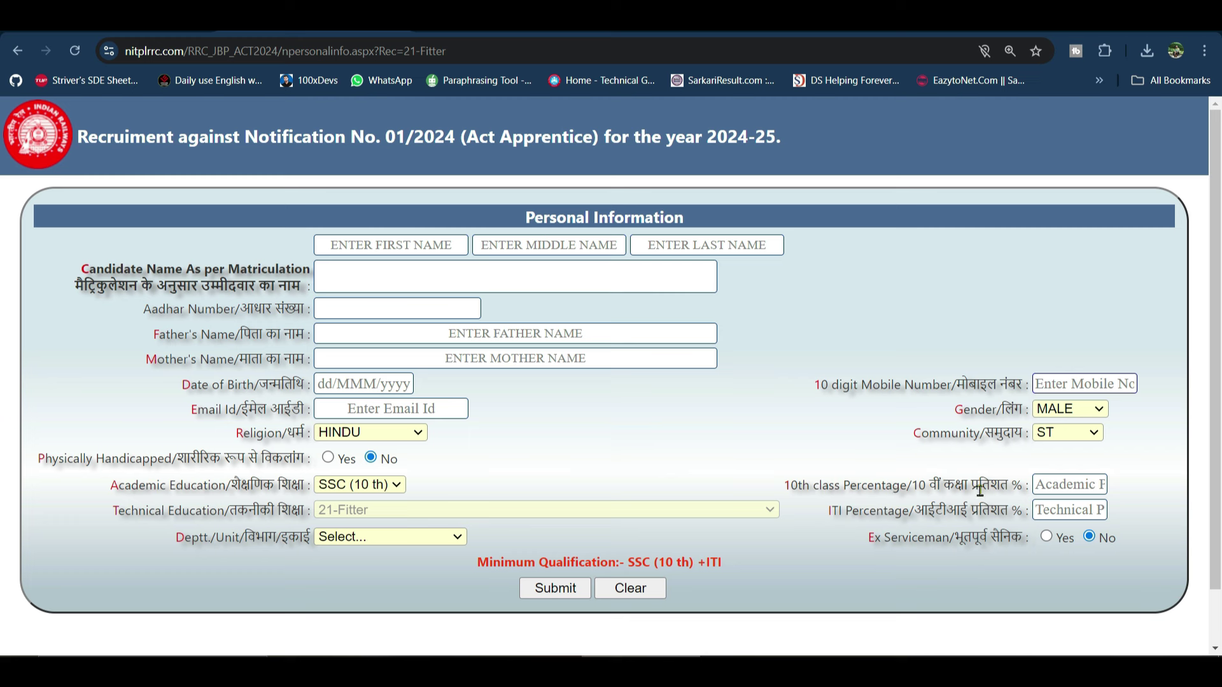
# Step: Enter 80 as the 10th class percentage and view the empty ITI percentage field
pyautogui.click(1063, 489)
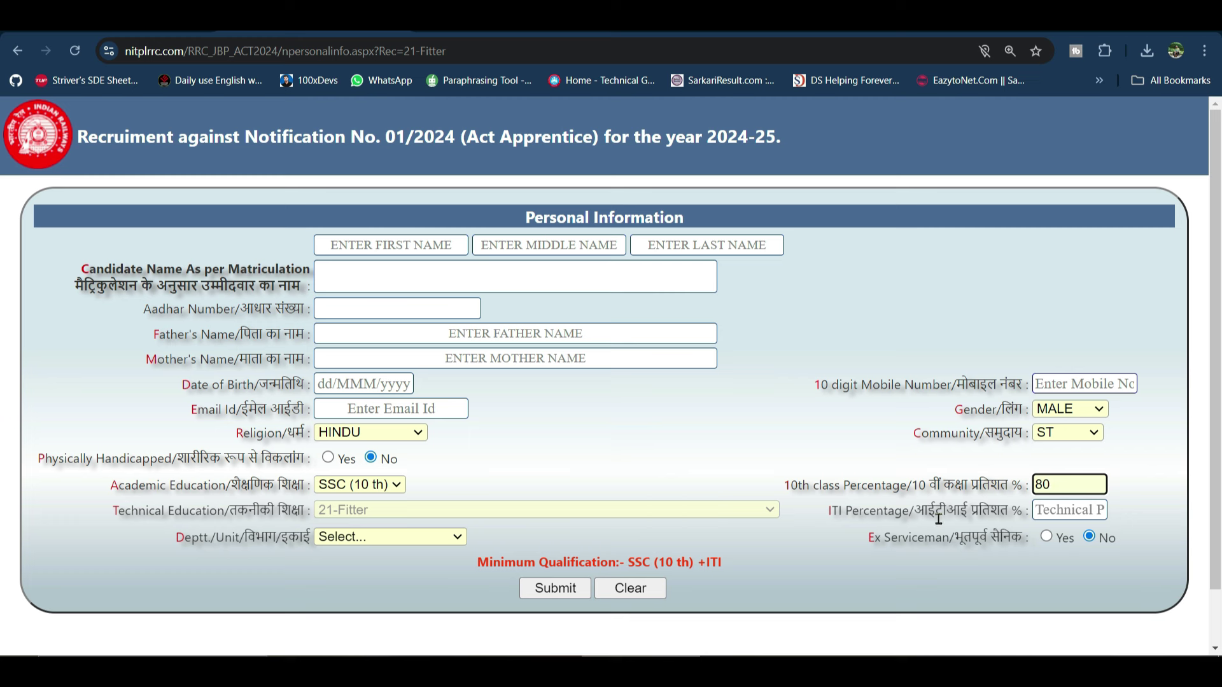
pyautogui.click(1067, 512)
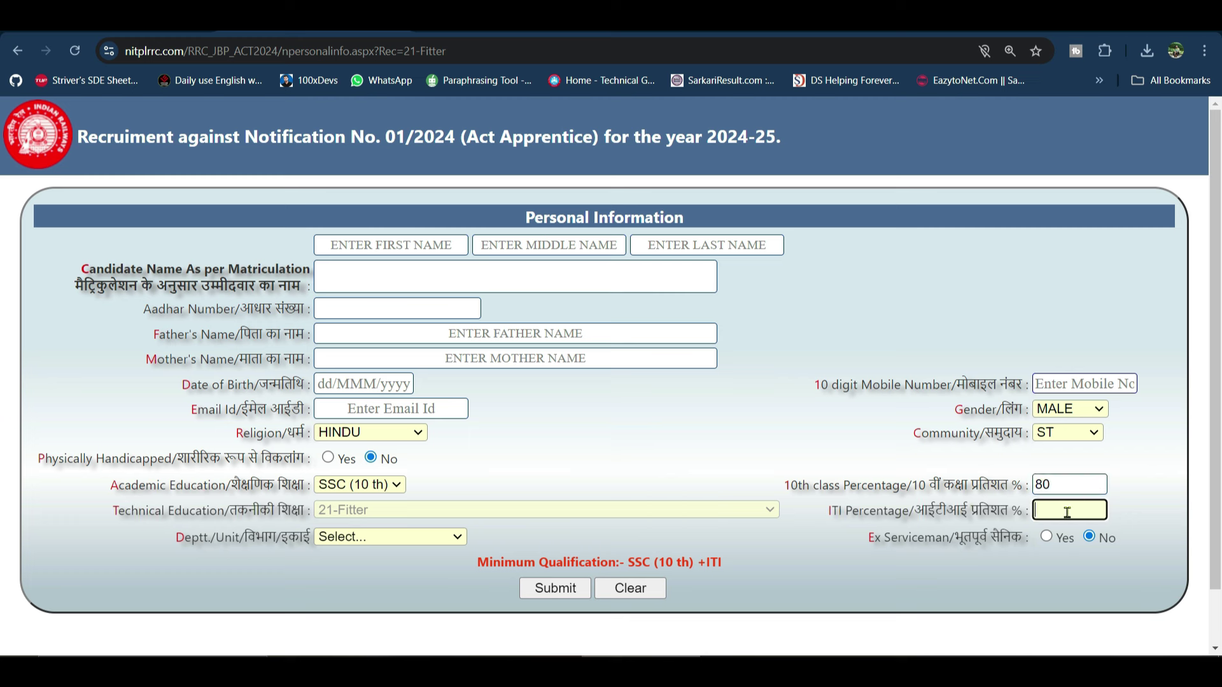
pyautogui.click(961, 625)
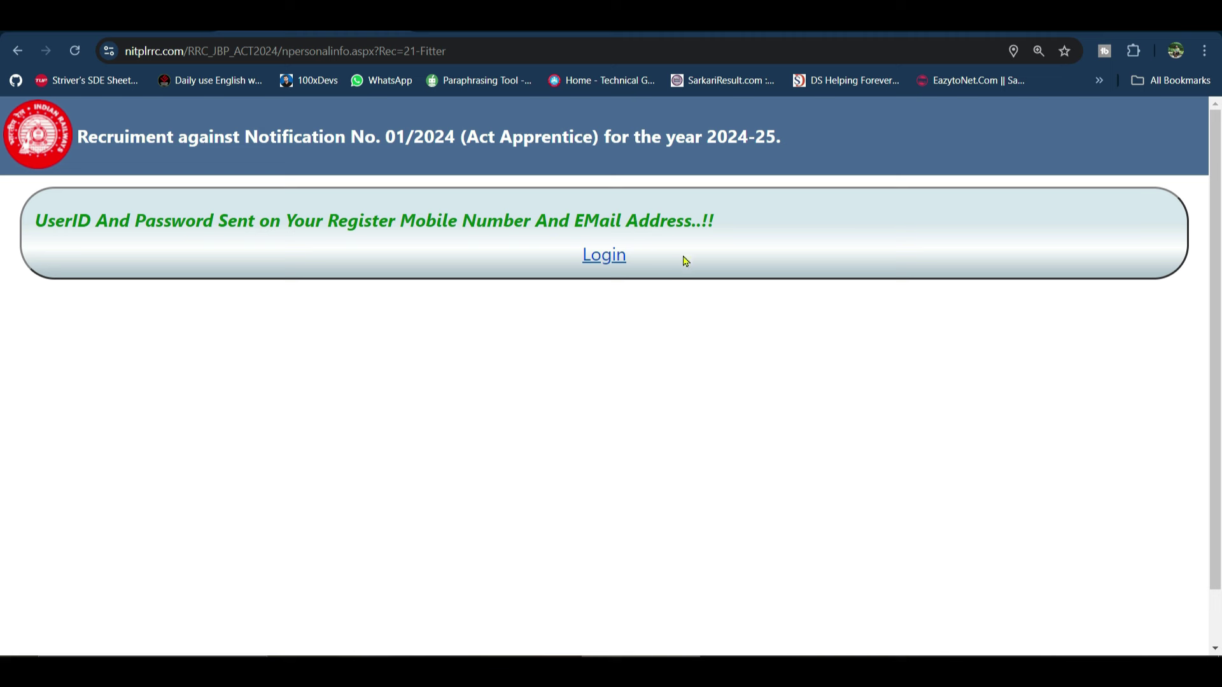
# Step: Log in from the registration confirmation, open the application fee payment options and check the amount payable
pyautogui.click(602, 259)
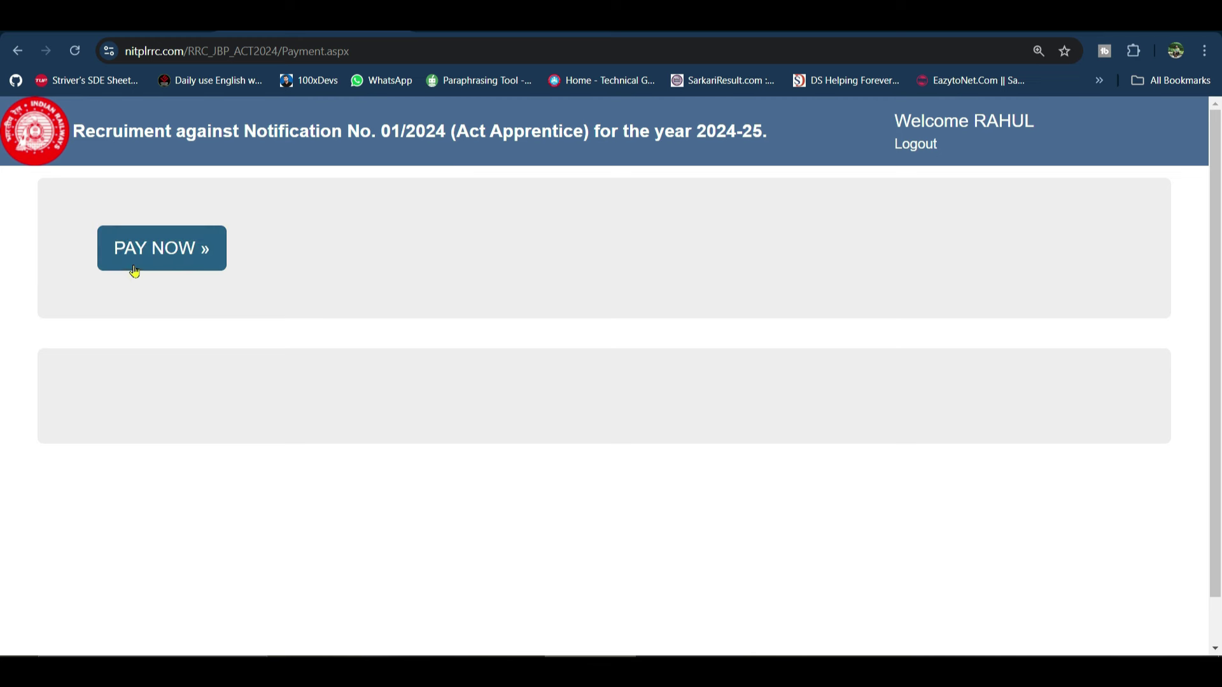
pyautogui.click(177, 260)
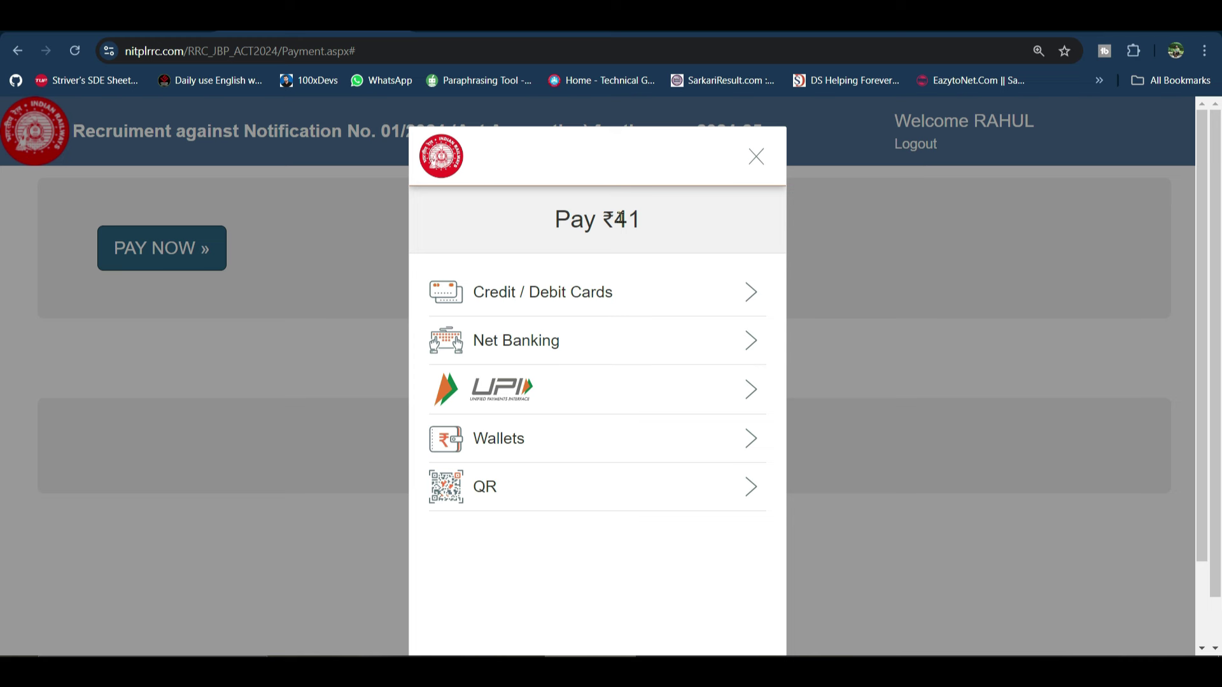
pyautogui.click(615, 224)
pyautogui.doubleClick(617, 224)
pyautogui.click(694, 223)
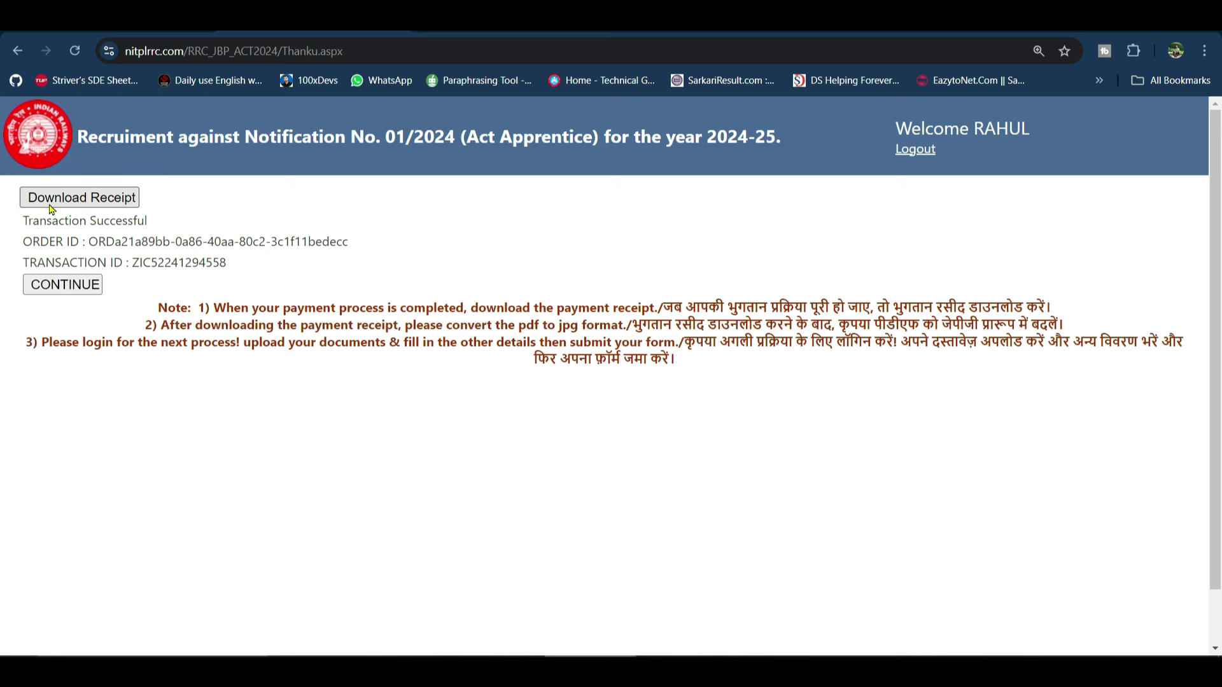
# Step: Download the payment receipt and save it to the Desktop as a PDF file
pyautogui.click(96, 198)
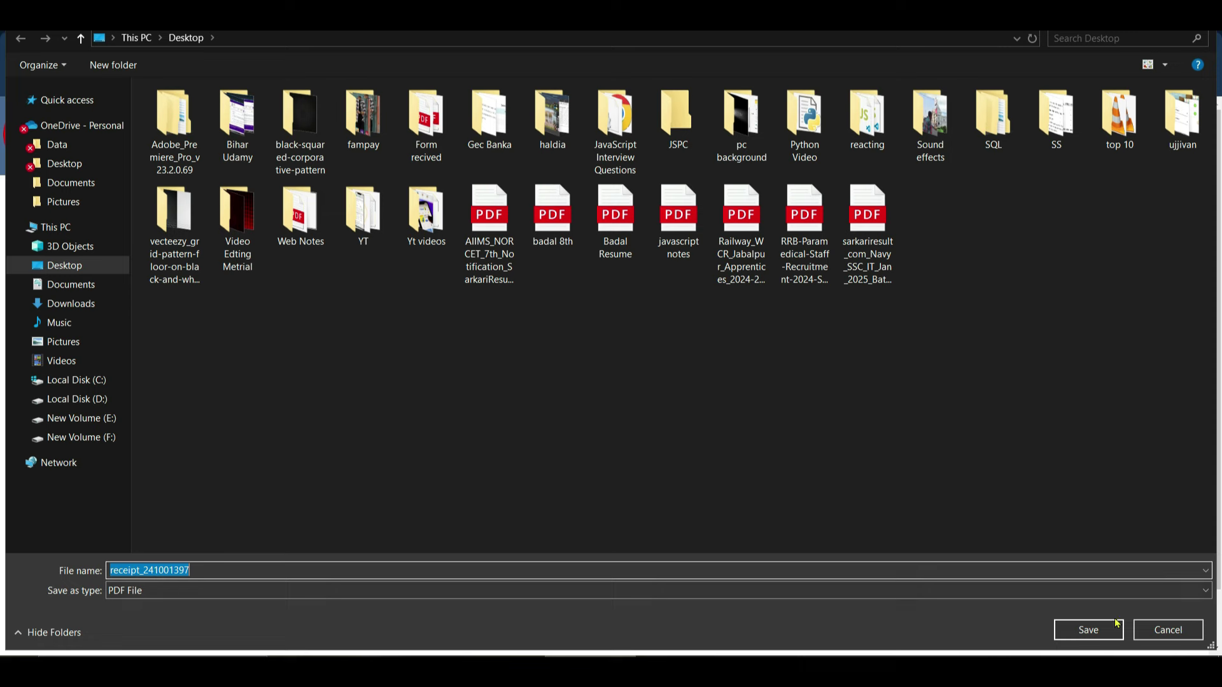
pyautogui.click(1074, 633)
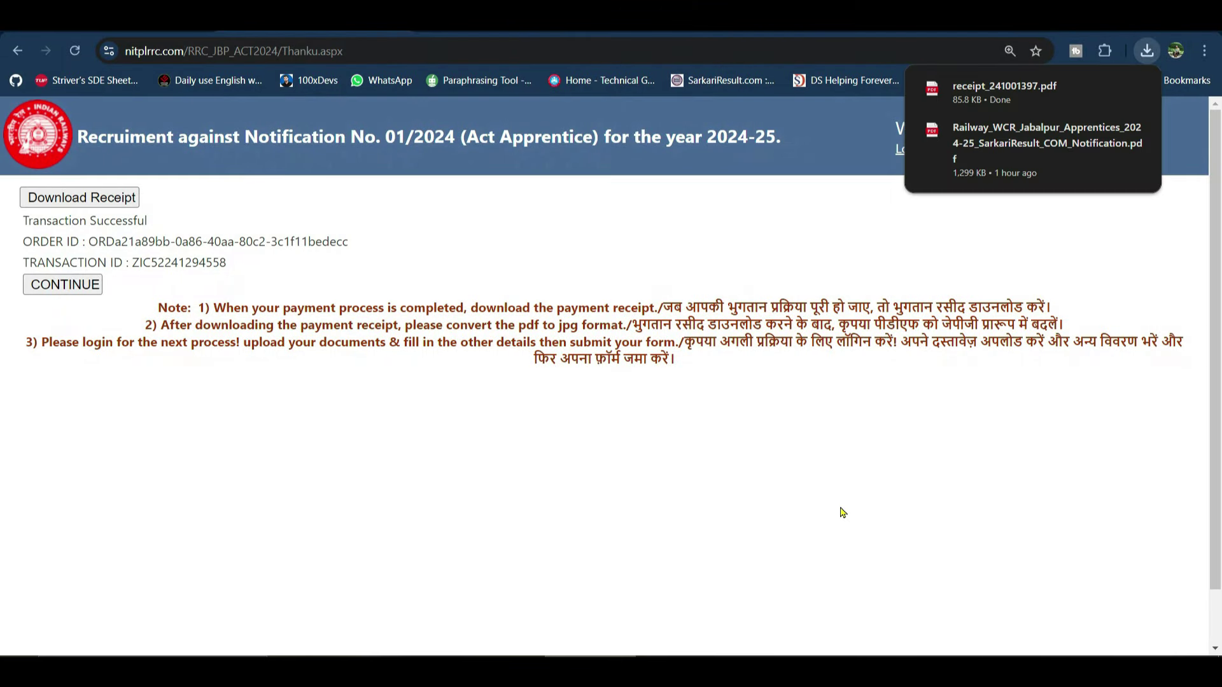
pyautogui.click(708, 217)
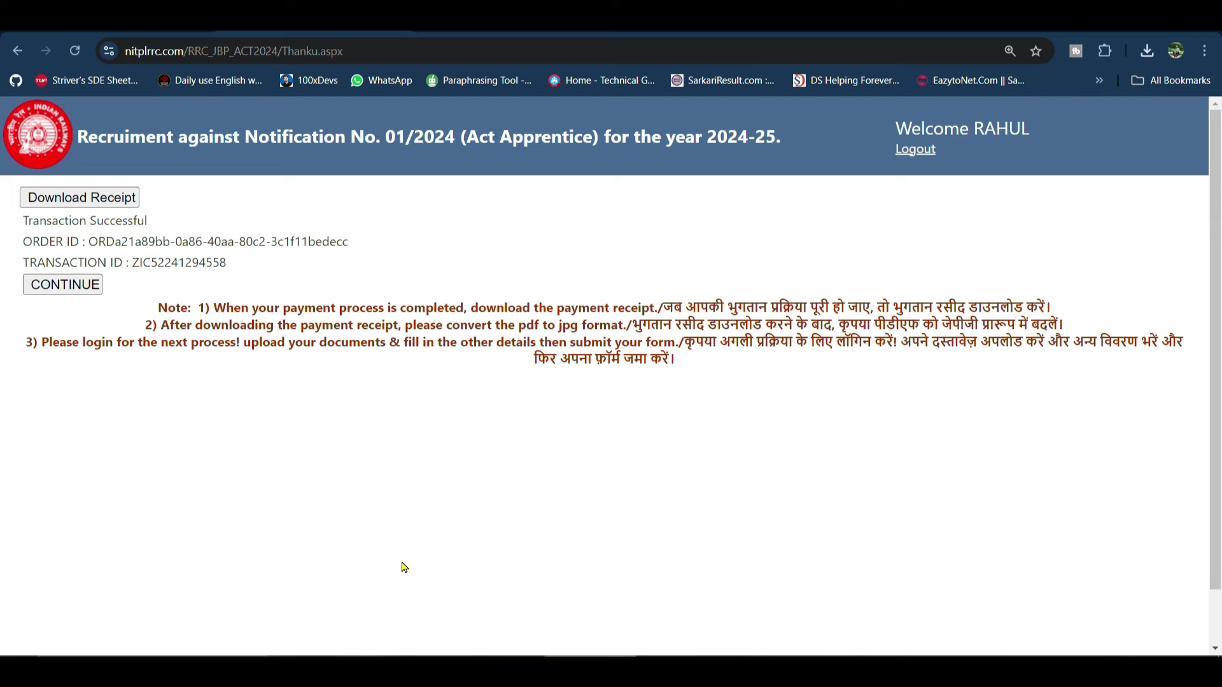
# Step: Continue from the payment confirmation and log in with the candidate's registration/user ID and password
pyautogui.click(64, 285)
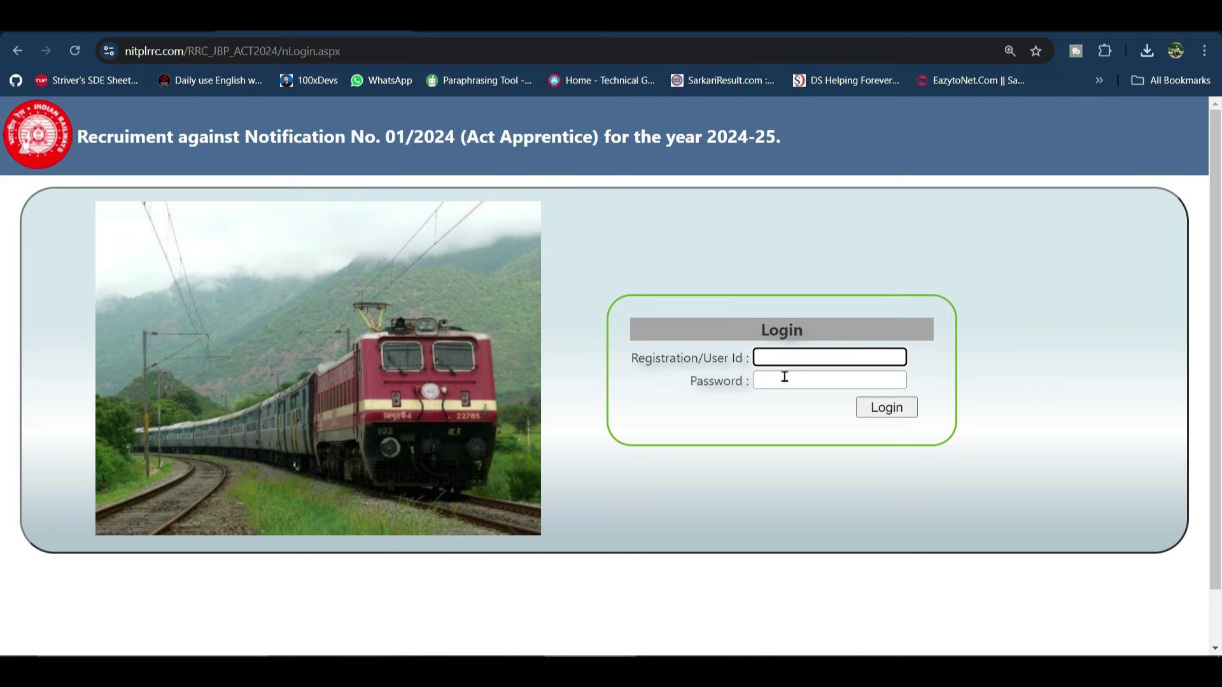
pyautogui.click(829, 356)
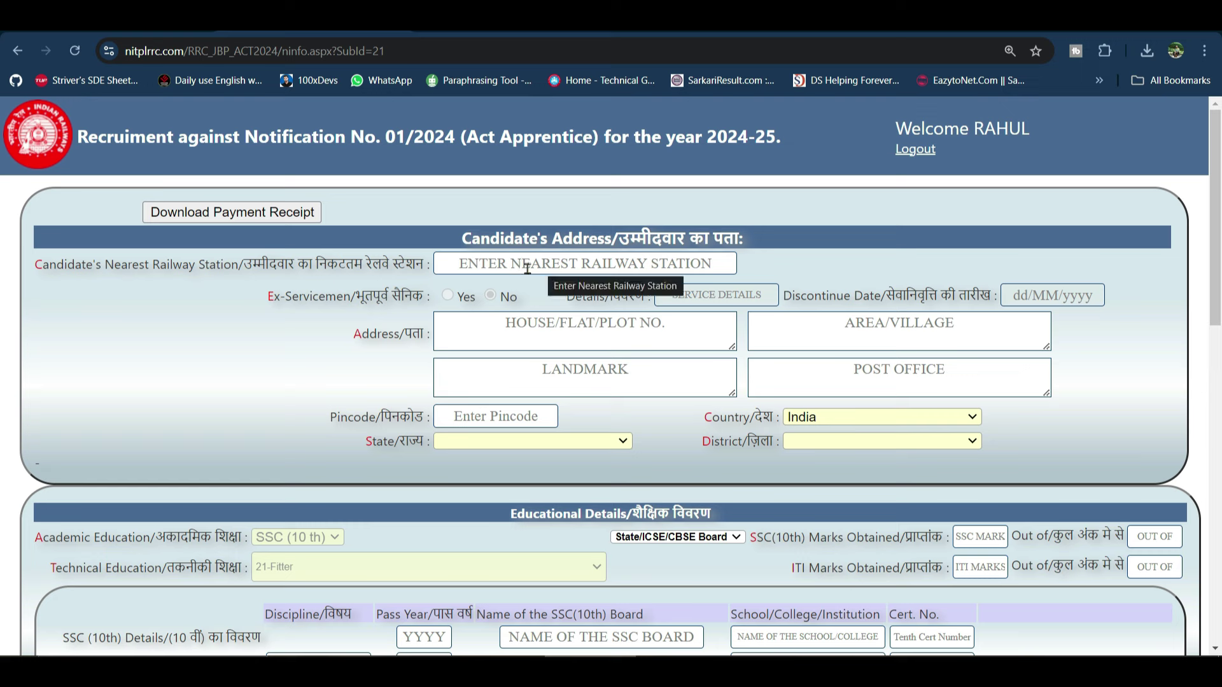
# Step: Examine the candidate address section, including the ex-servicemen status, house number, country and state fields
pyautogui.click(491, 296)
pyautogui.click(584, 324)
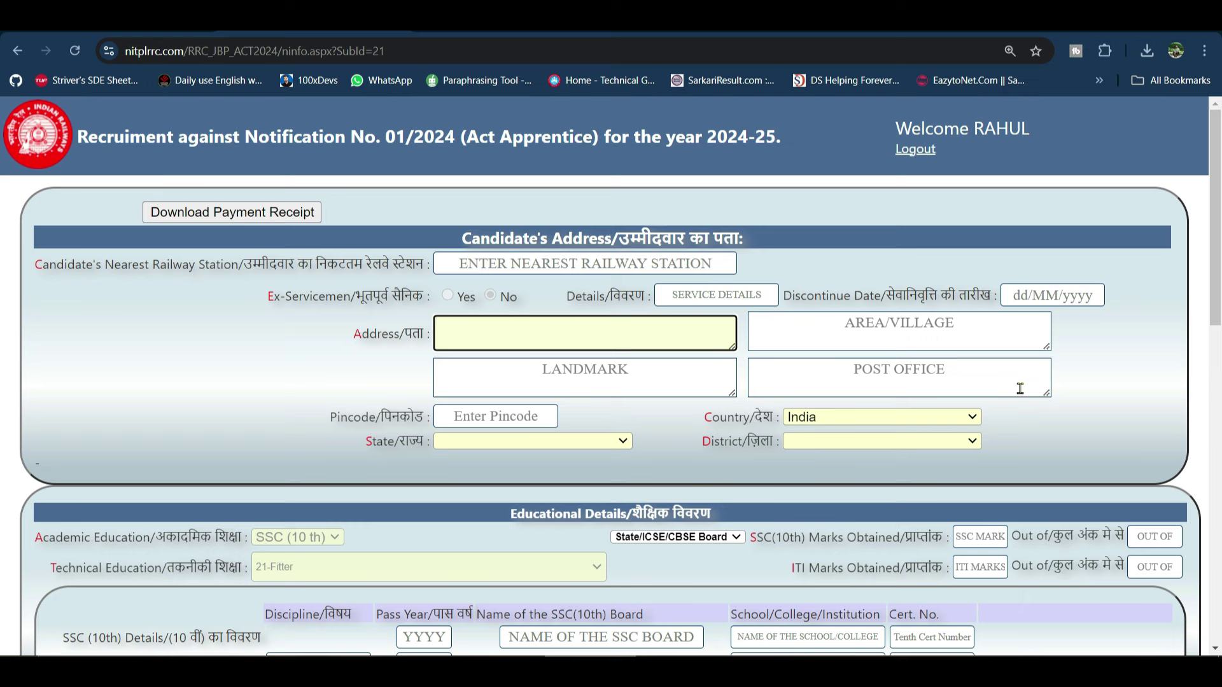
pyautogui.click(1105, 406)
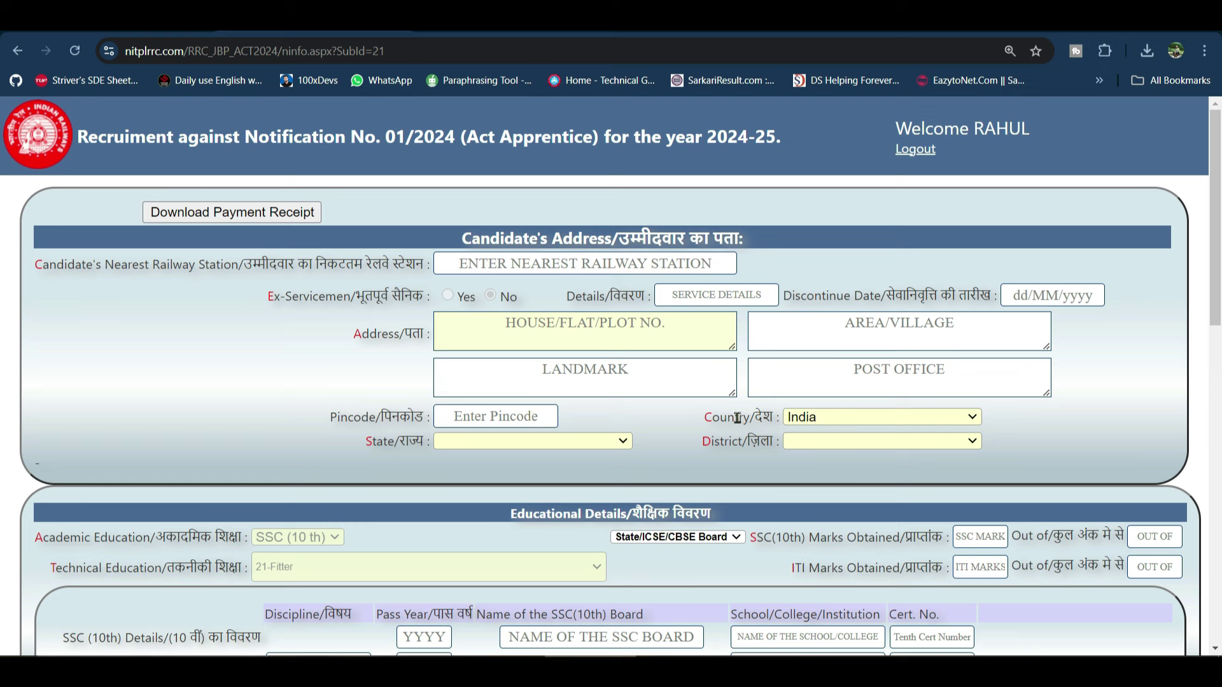
pyautogui.click(814, 419)
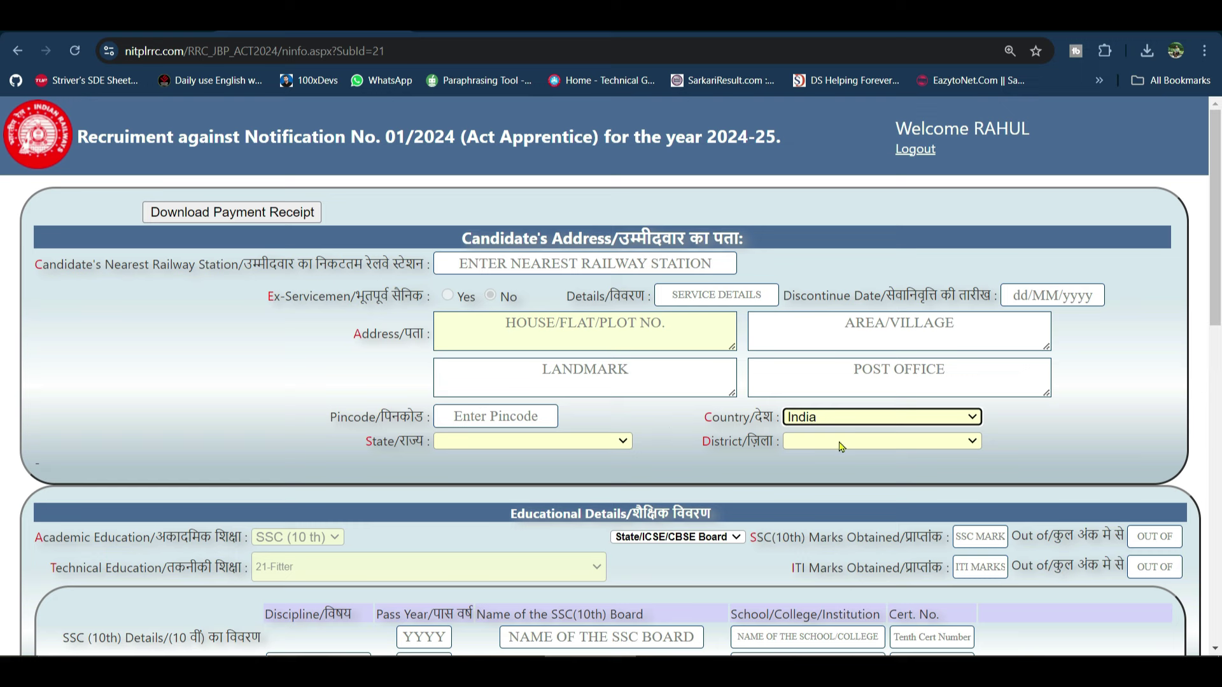
pyautogui.click(764, 458)
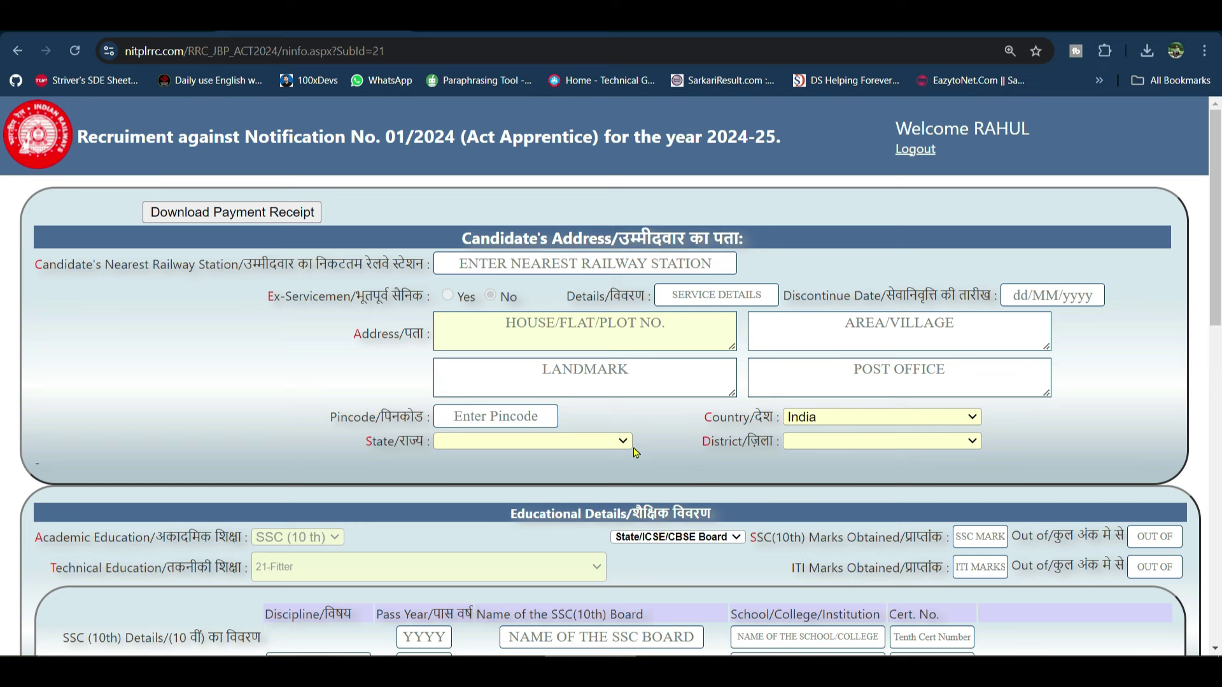
pyautogui.click(579, 441)
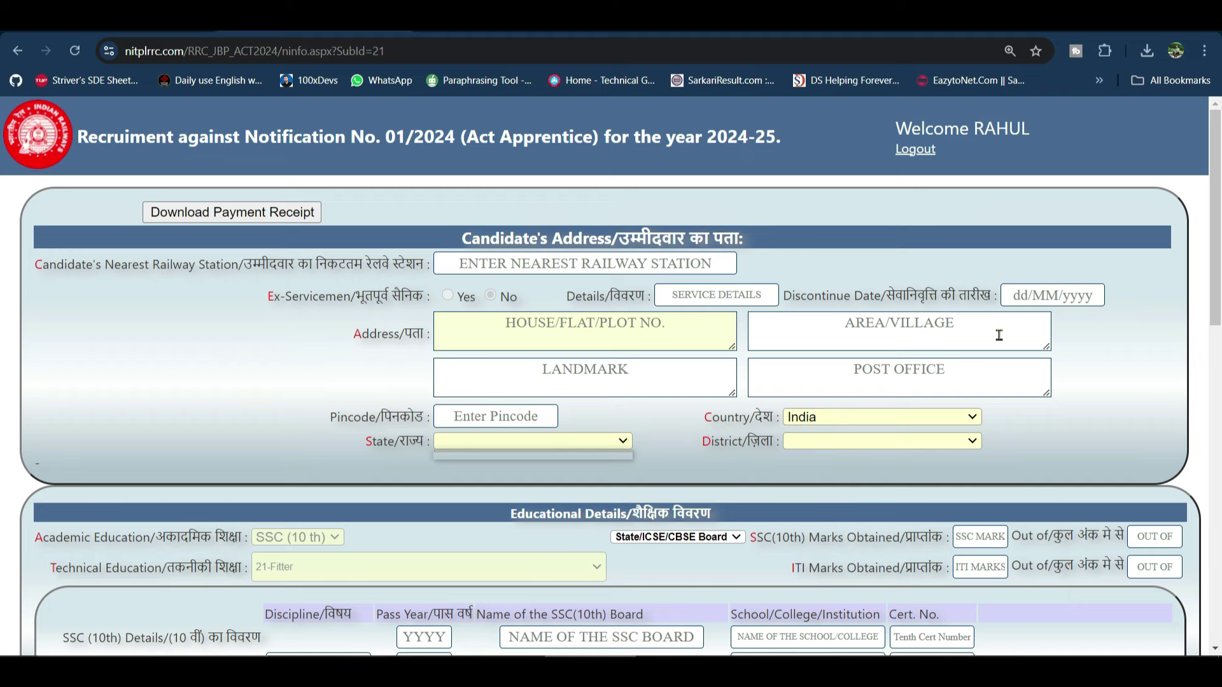
# Step: Set the board type in the educational details to State/ICSE/CBSE Board
pyautogui.scroll(-3, 999, 333)
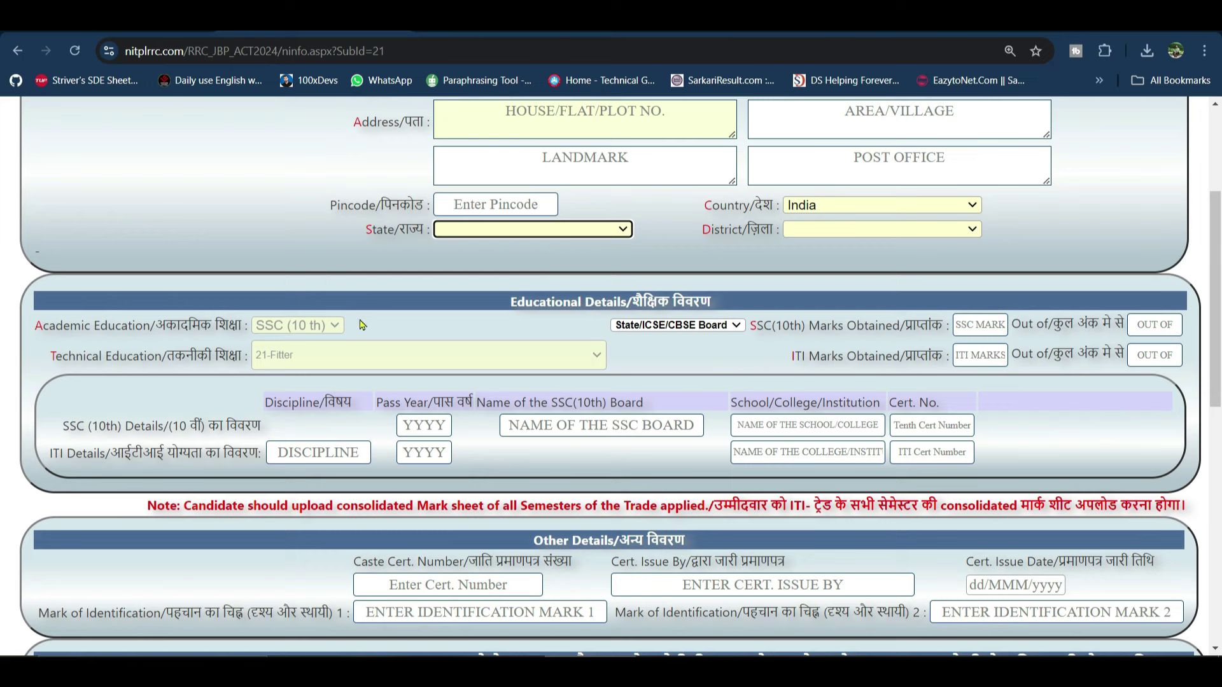
pyautogui.click(284, 335)
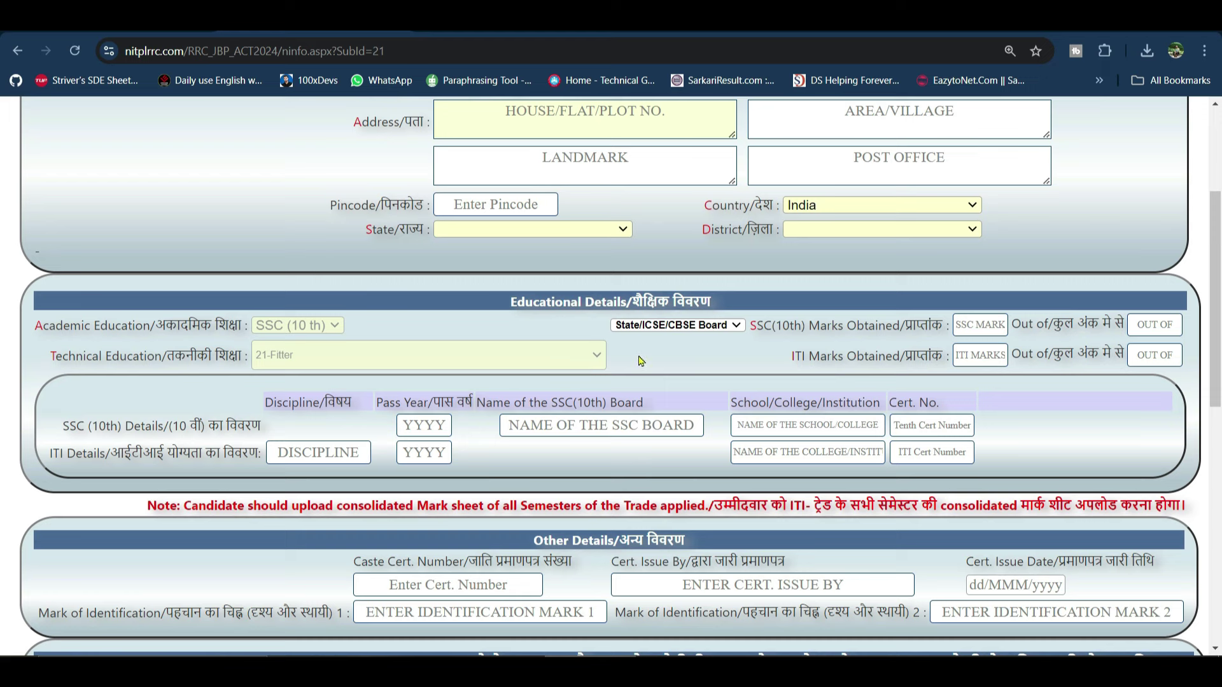
pyautogui.click(675, 325)
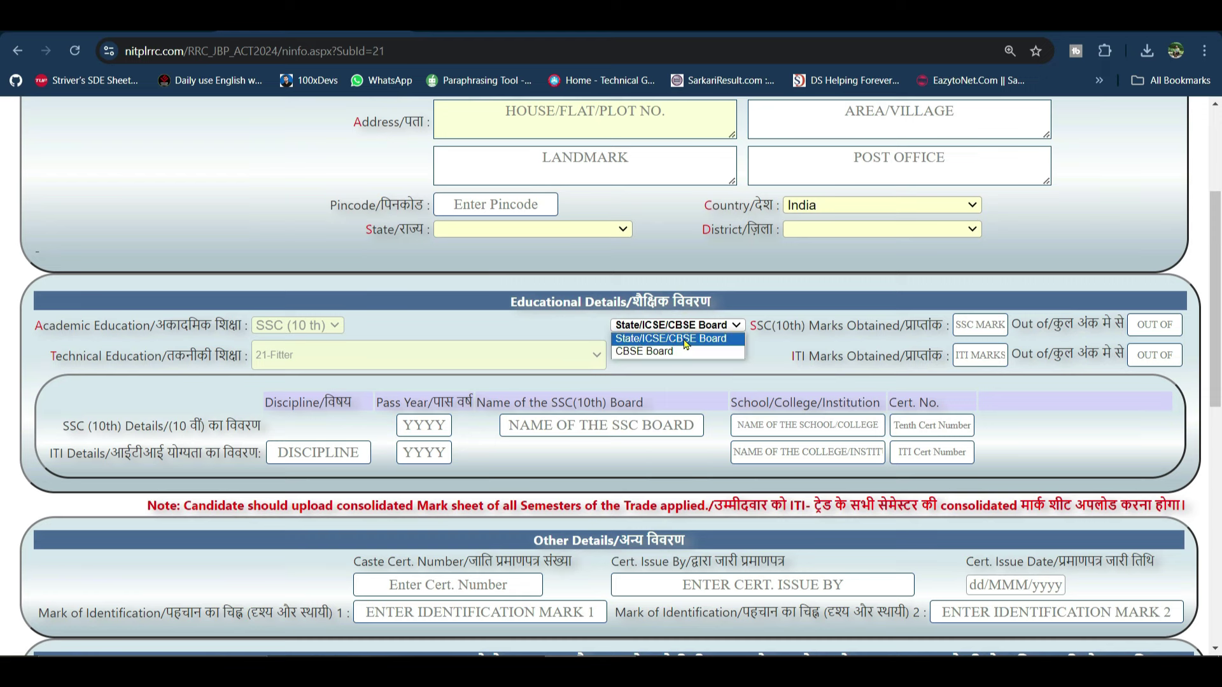
pyautogui.click(640, 343)
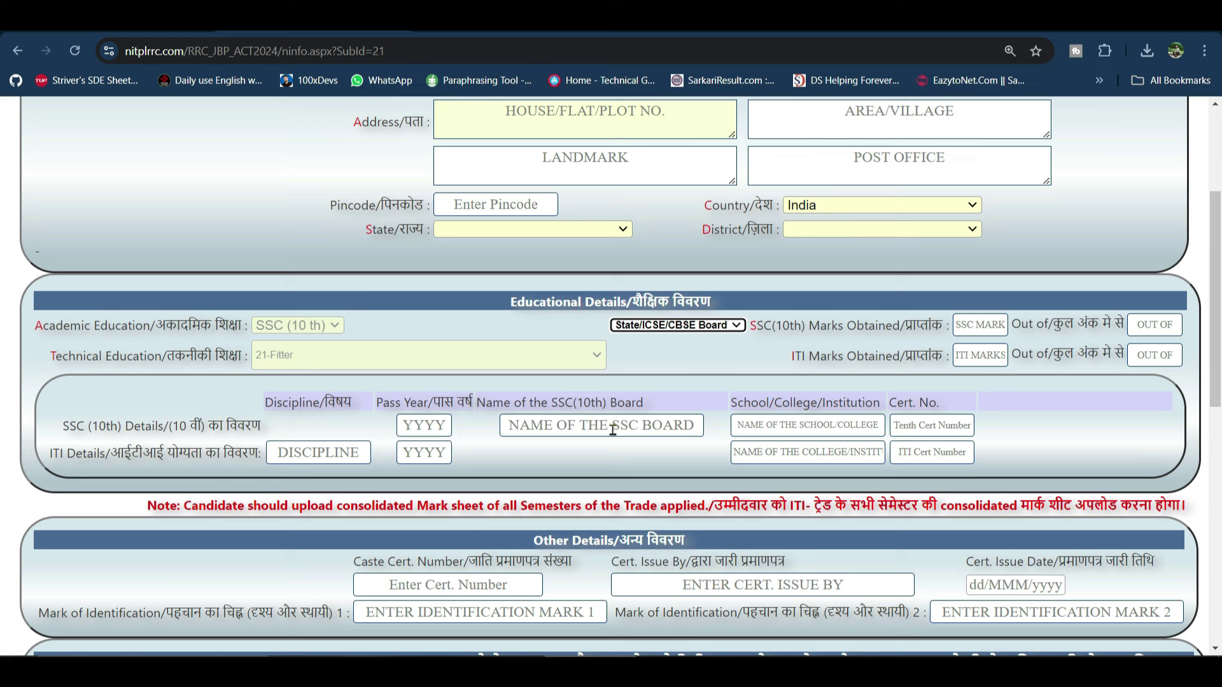
# Step: Go through the SSC school and certificate number fields and the ITI discipline, pass year, institution and certificate number fields
pyautogui.click(841, 430)
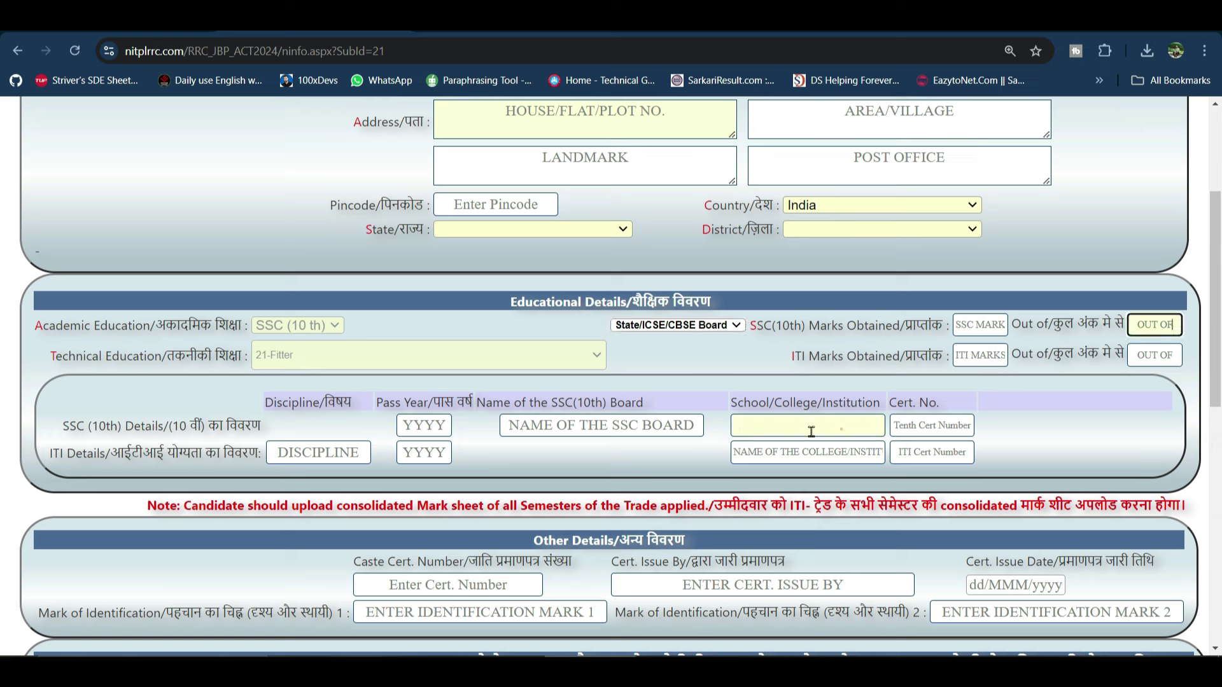
pyautogui.click(934, 430)
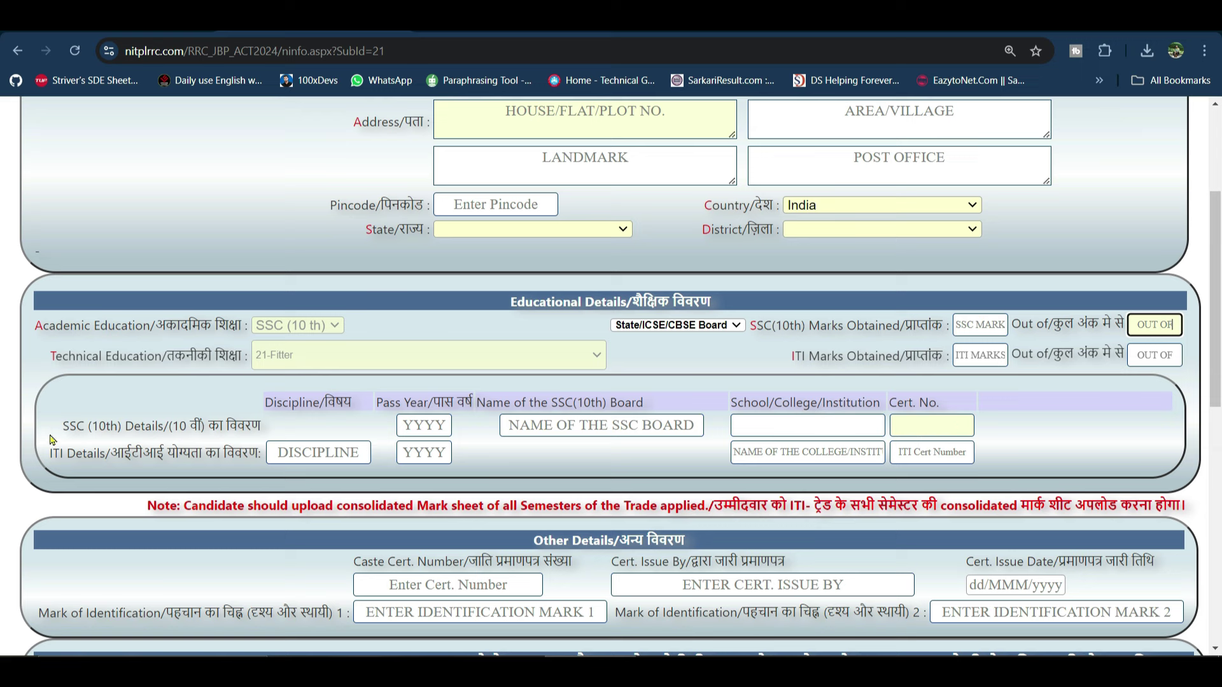
pyautogui.click(305, 456)
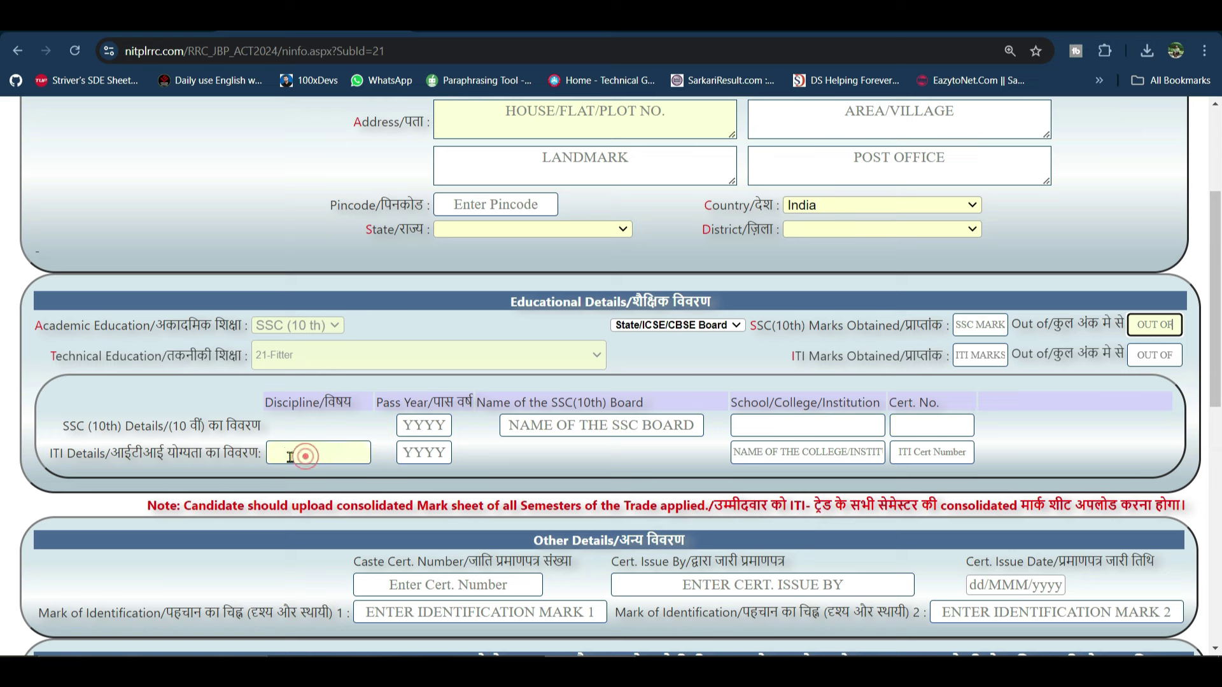
pyautogui.click(422, 460)
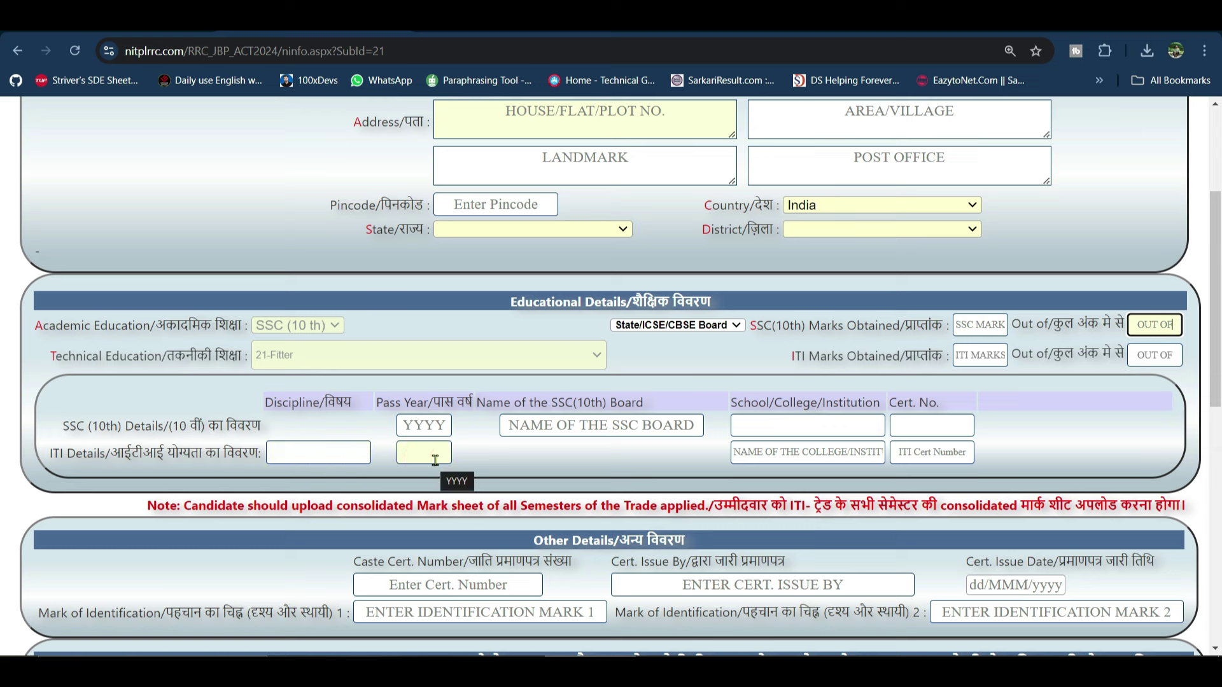
pyautogui.click(784, 454)
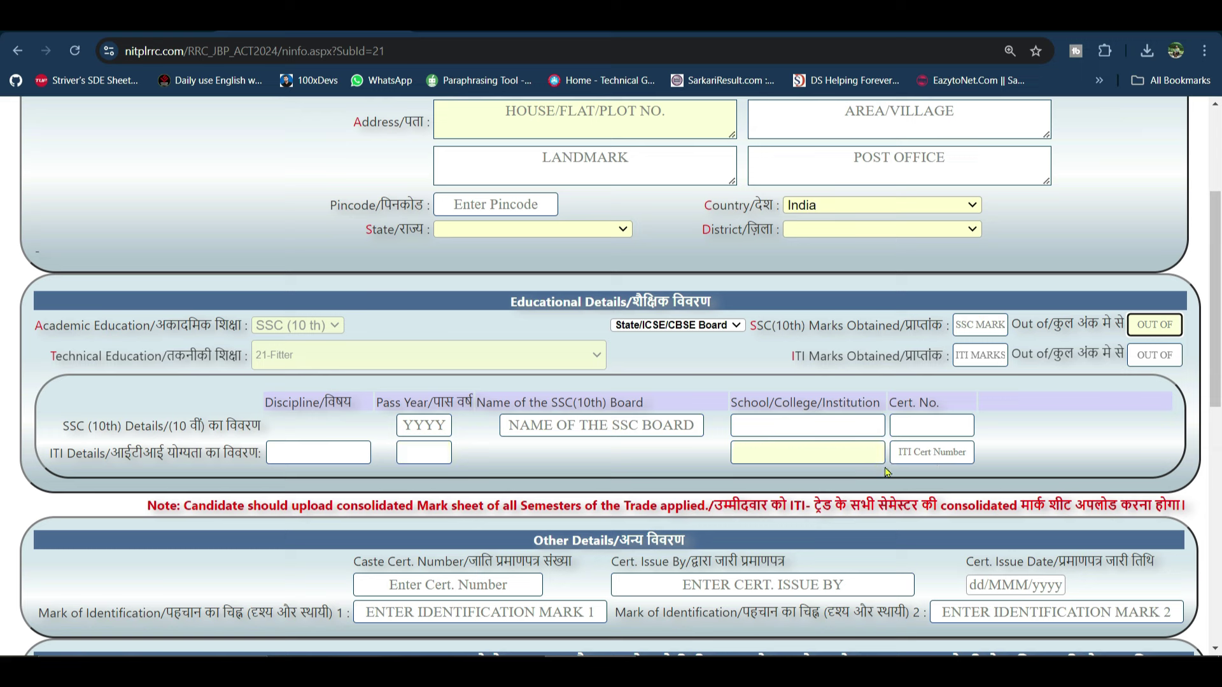
pyautogui.click(929, 457)
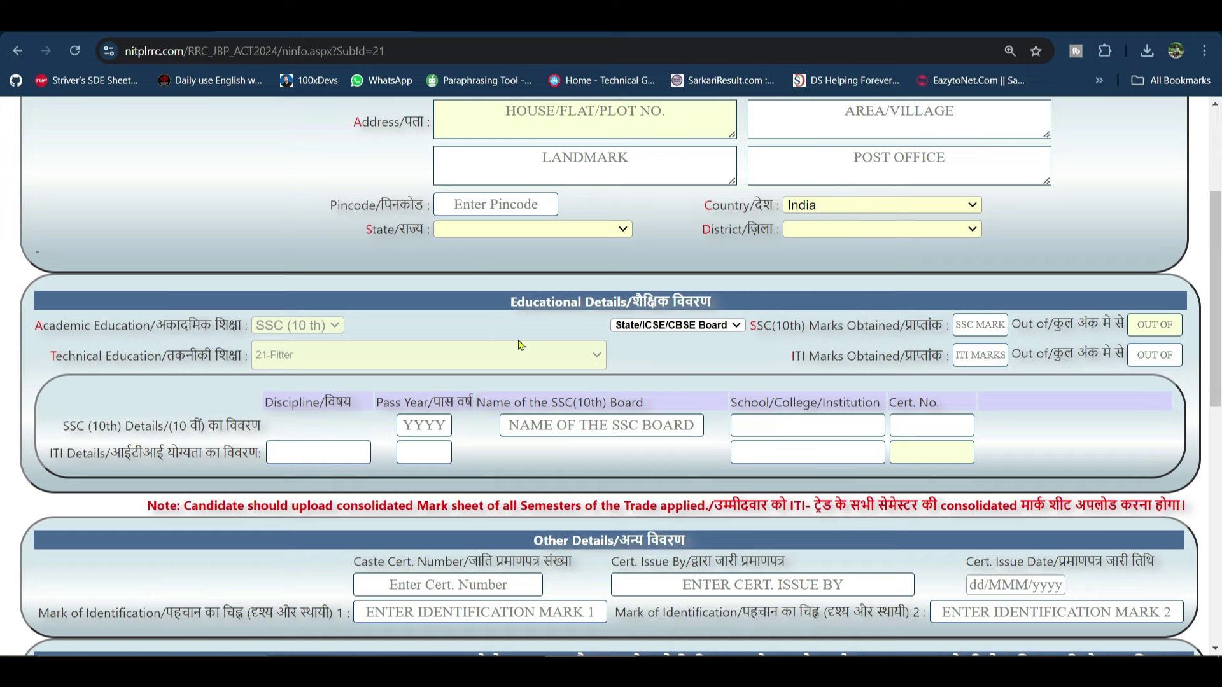
# Step: Check the required file format and maximum file size for the photo, signature and document uploads
pyautogui.scroll(-9, 559, 361)
pyautogui.scroll(3, 558, 360)
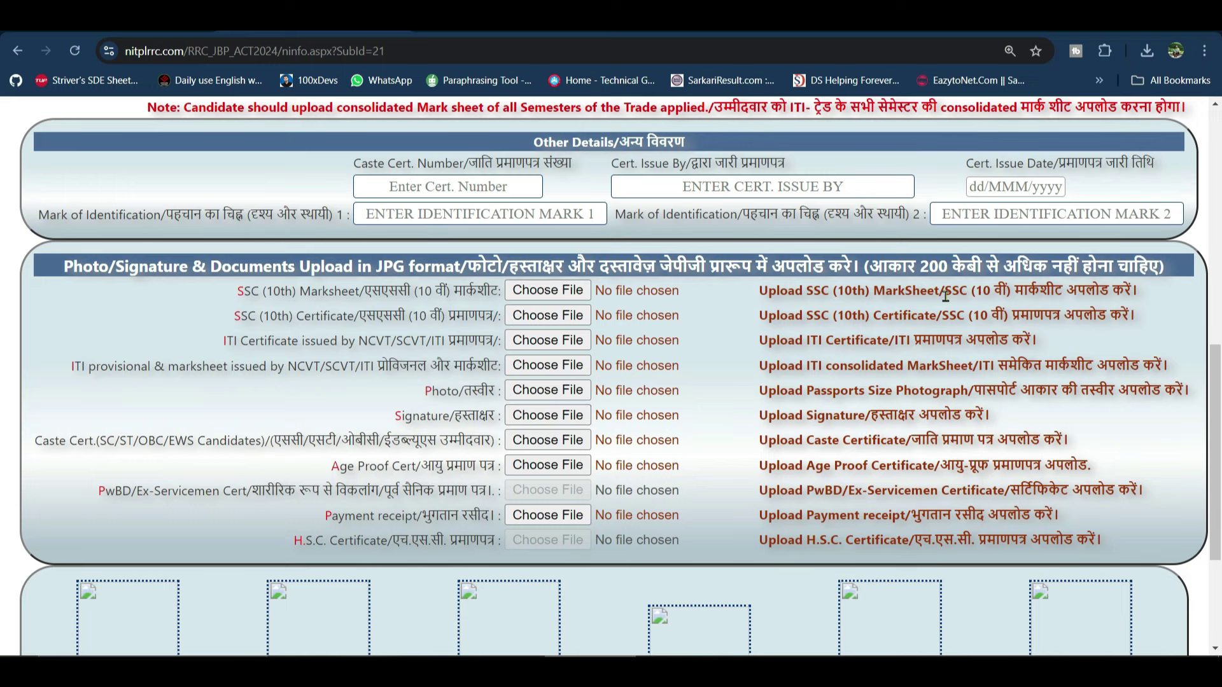
pyautogui.doubleClick(922, 270)
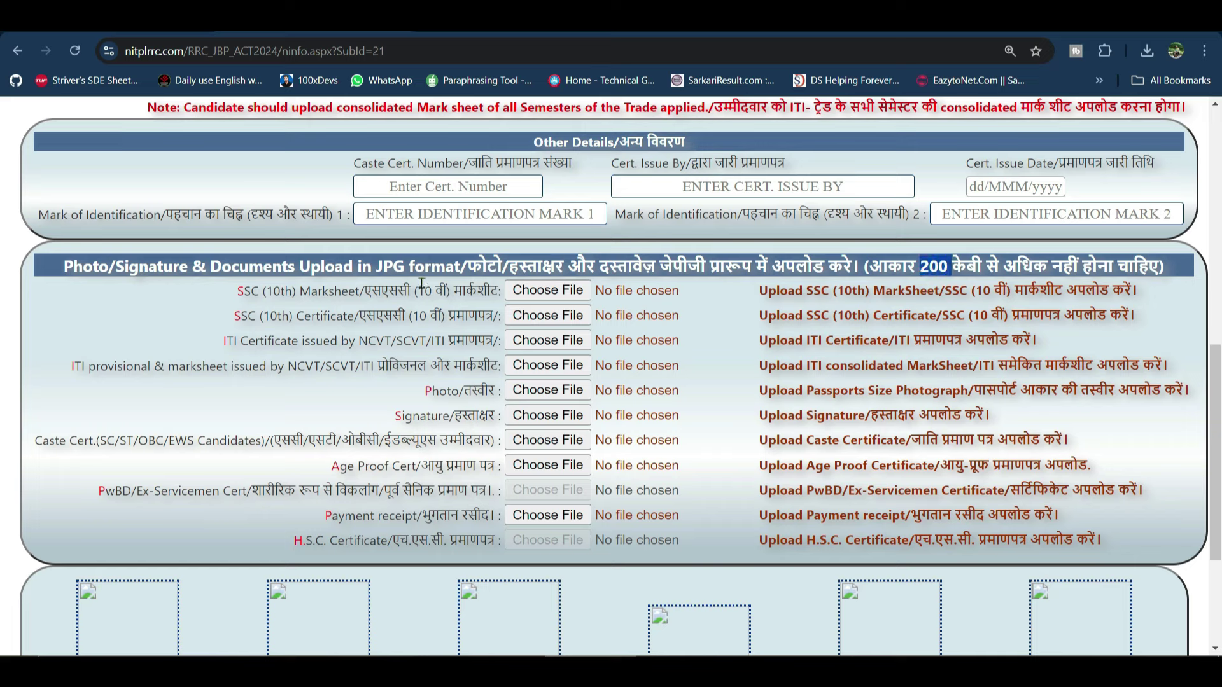
pyautogui.click(376, 272)
pyautogui.moveTo(376, 272); pyautogui.dragTo(461, 274)
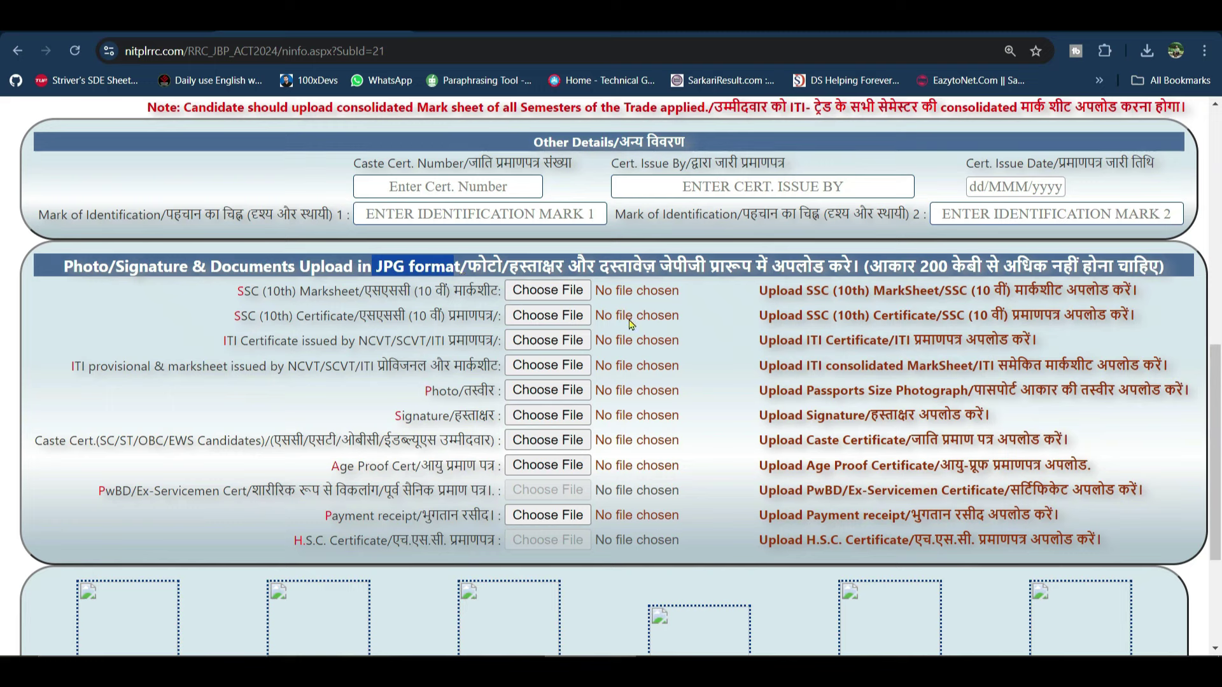
pyautogui.click(917, 397)
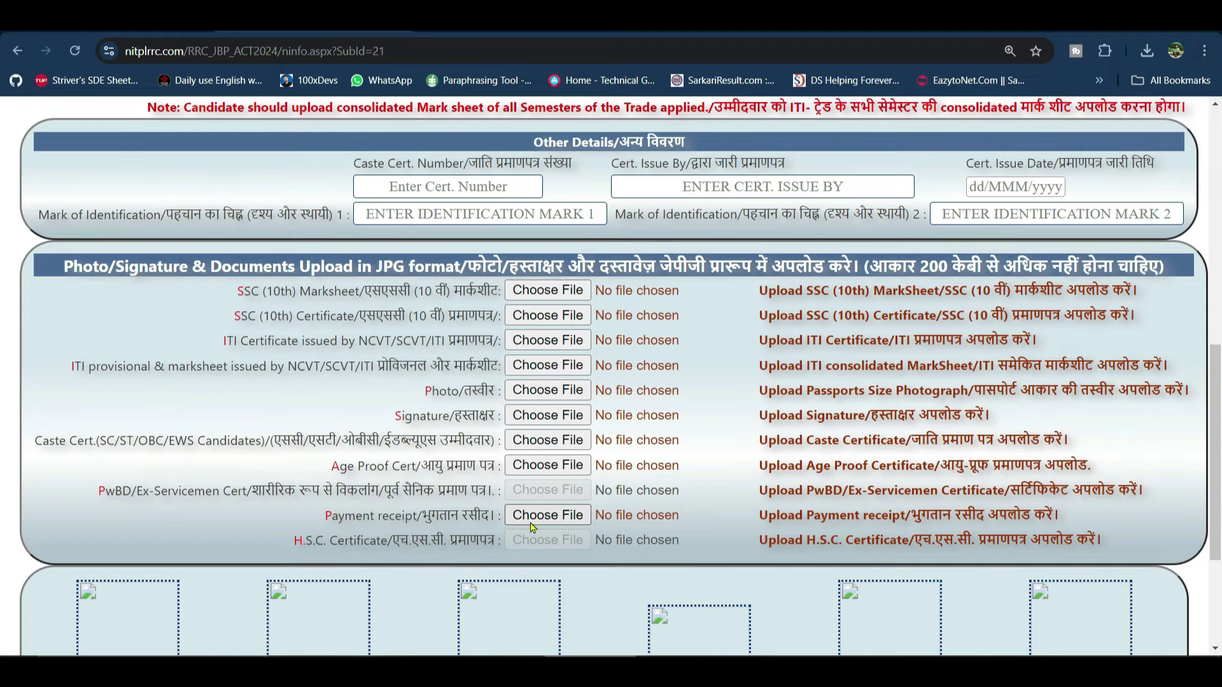
# Step: Save the application form to the Desktop as a PDF and open it to review its contents
pyautogui.scroll(-3, 533, 526)
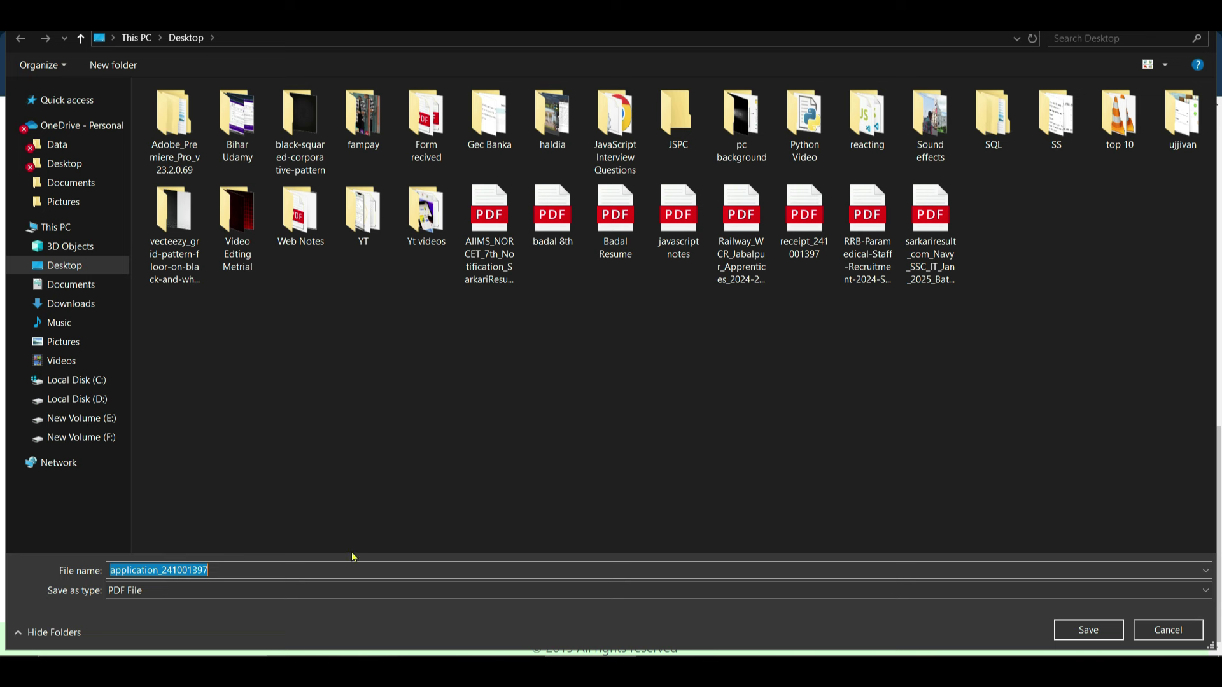
pyautogui.click(1107, 627)
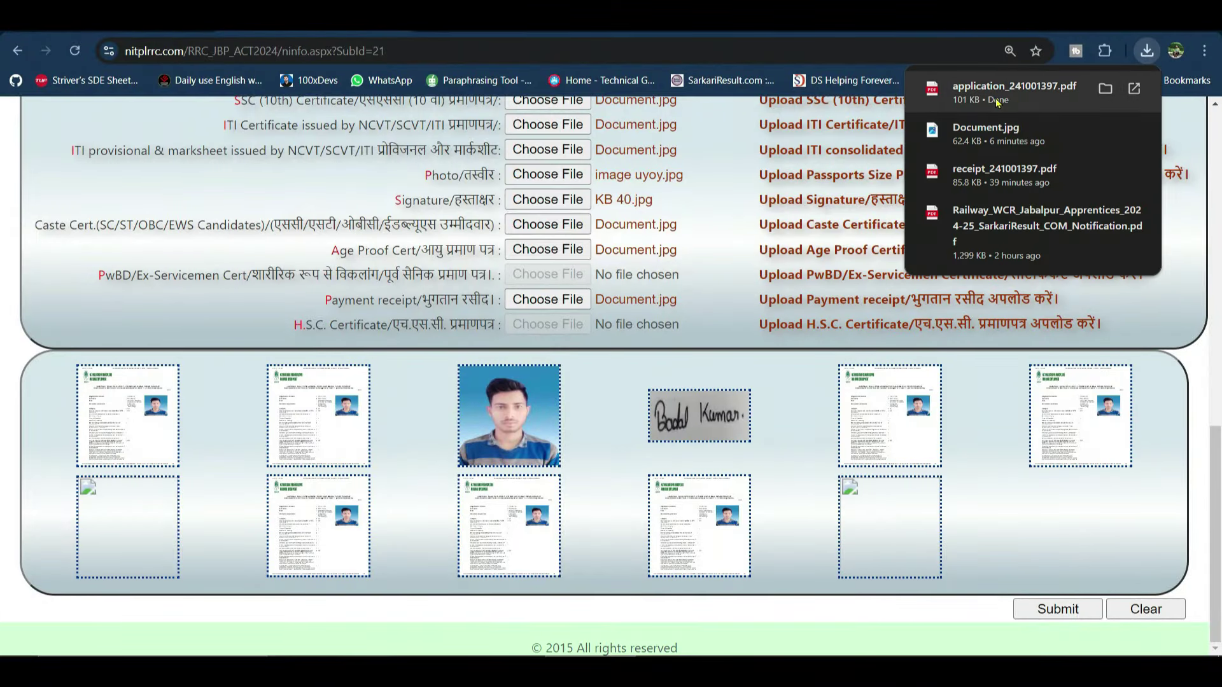
pyautogui.click(1014, 100)
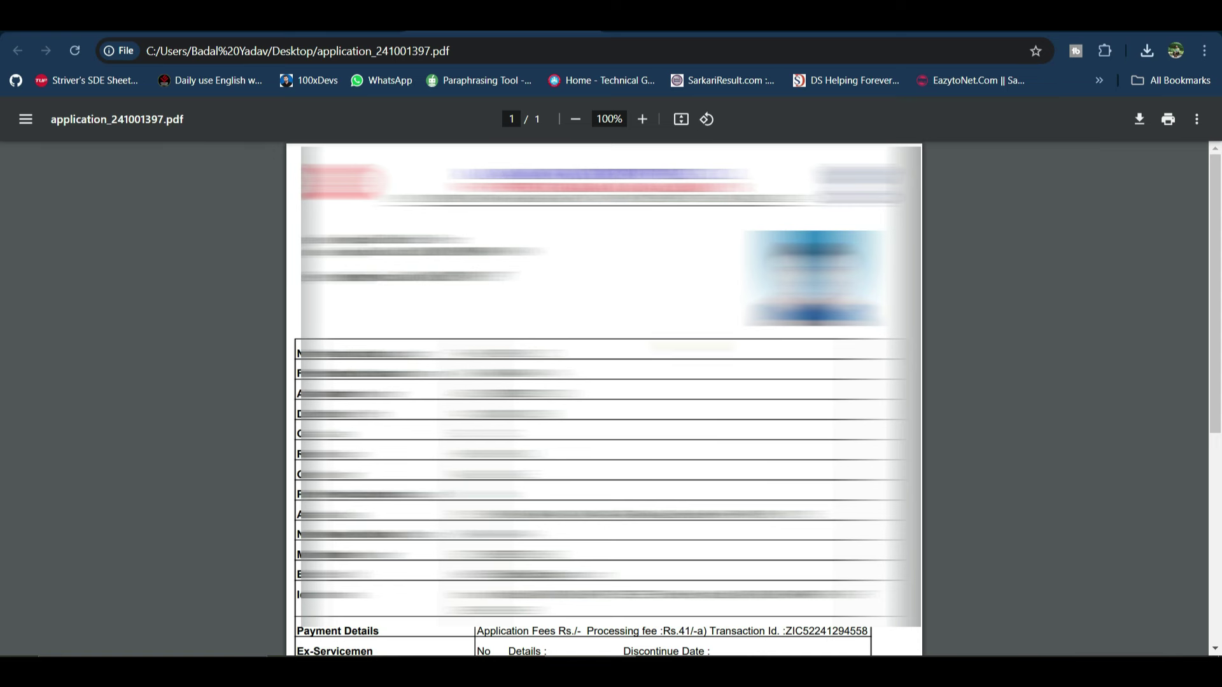
pyautogui.scroll(-3, 603, 400)
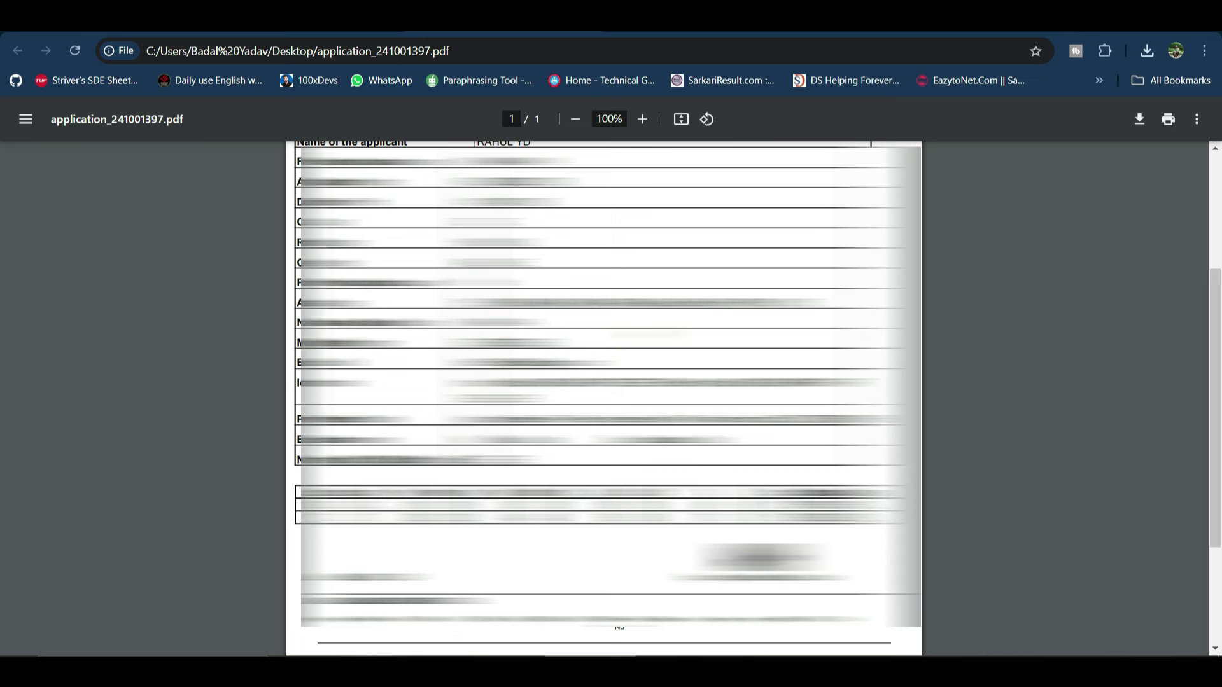